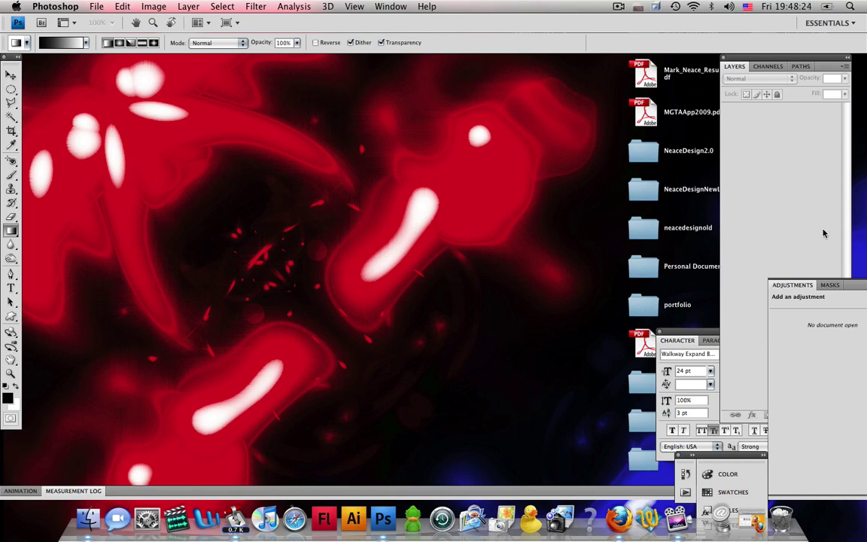
Close the floating Character panel and the Adjustments/Color panel group so only Layers remains
click(659, 333)
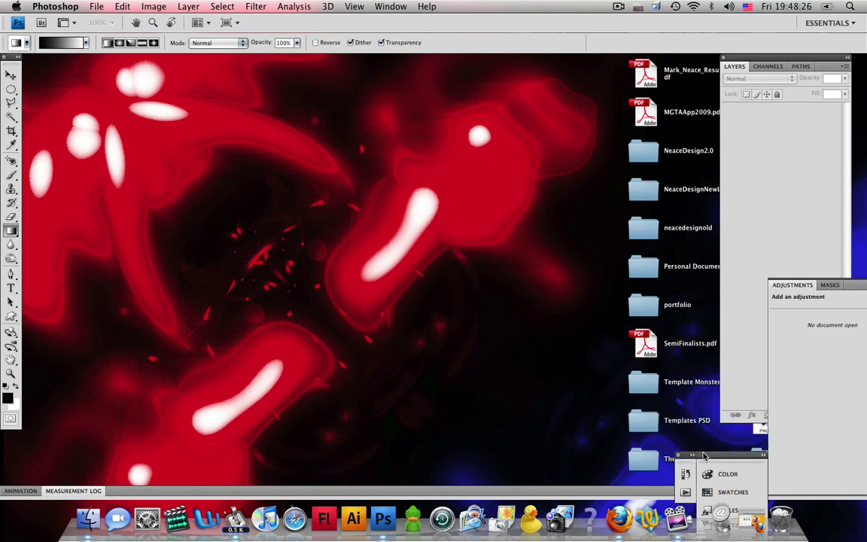
click(680, 457)
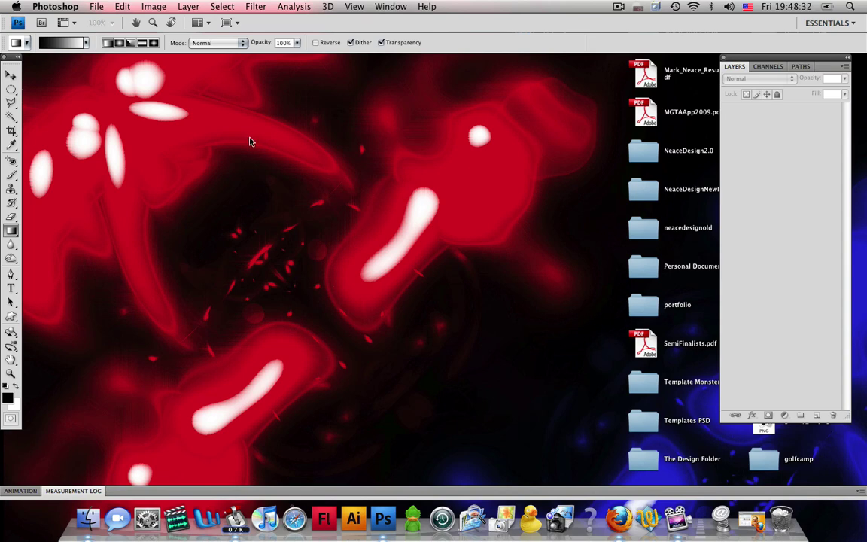
Create a new 1440 × 900 px, 300 ppi, RGB 8-bit document with a white background
click(97, 7)
click(90, 21)
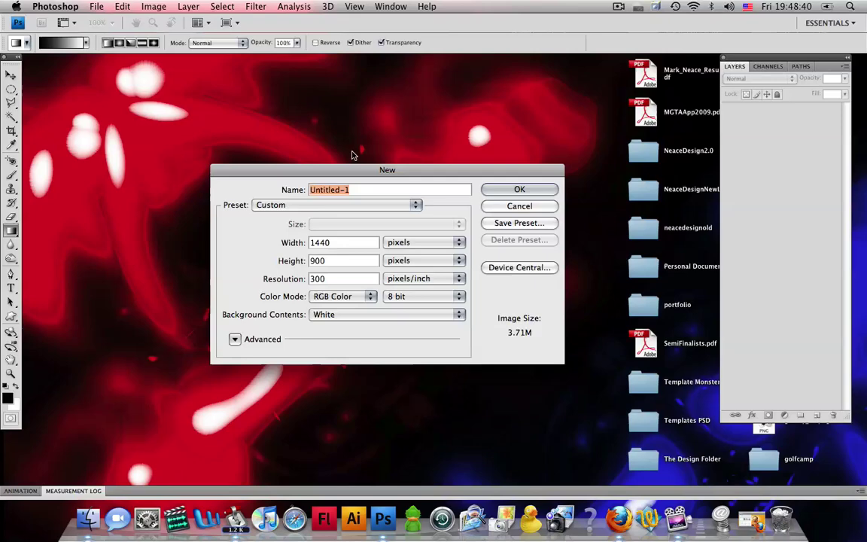
drag(311, 170, 336, 142)
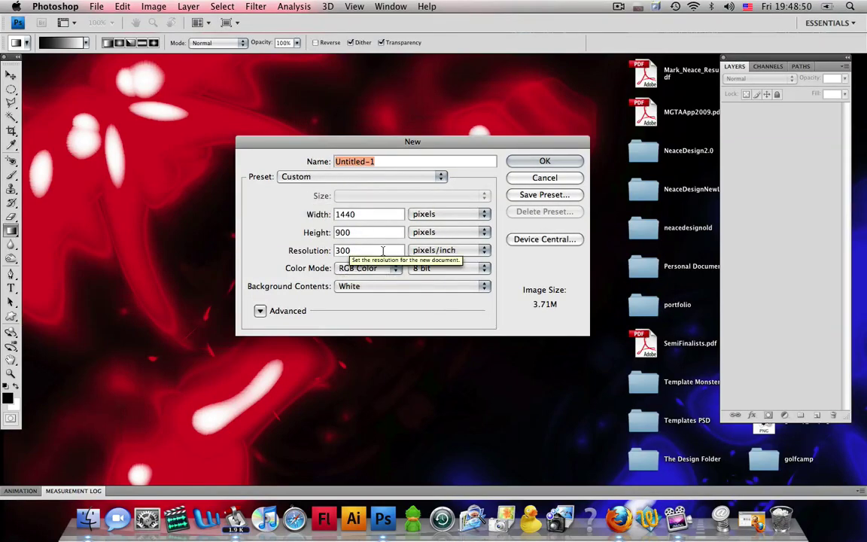
click(545, 161)
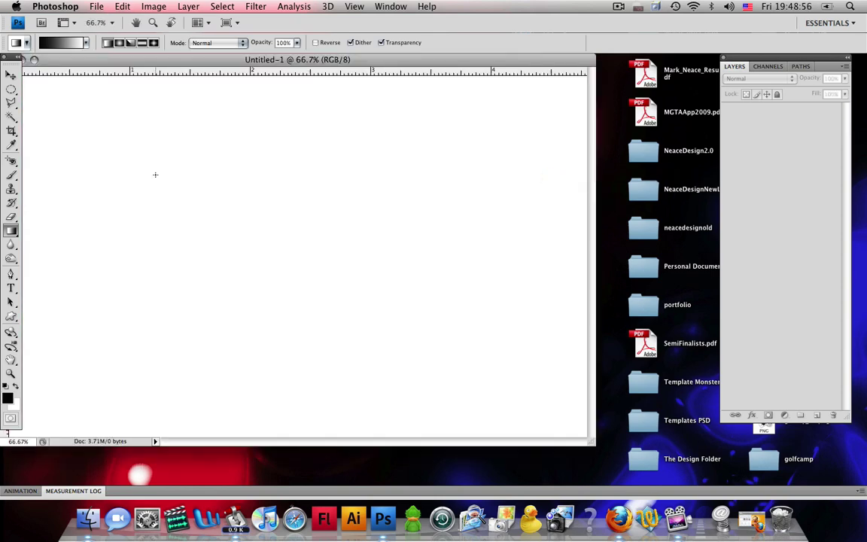
Fill the white canvas with solid black using the Paint Bucket tool
drag(11, 234, 35, 239)
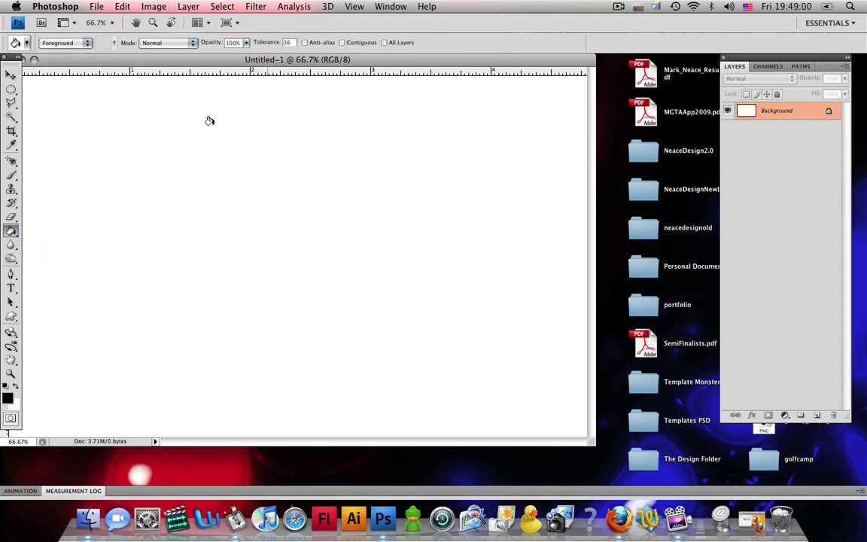
drag(182, 62, 257, 61)
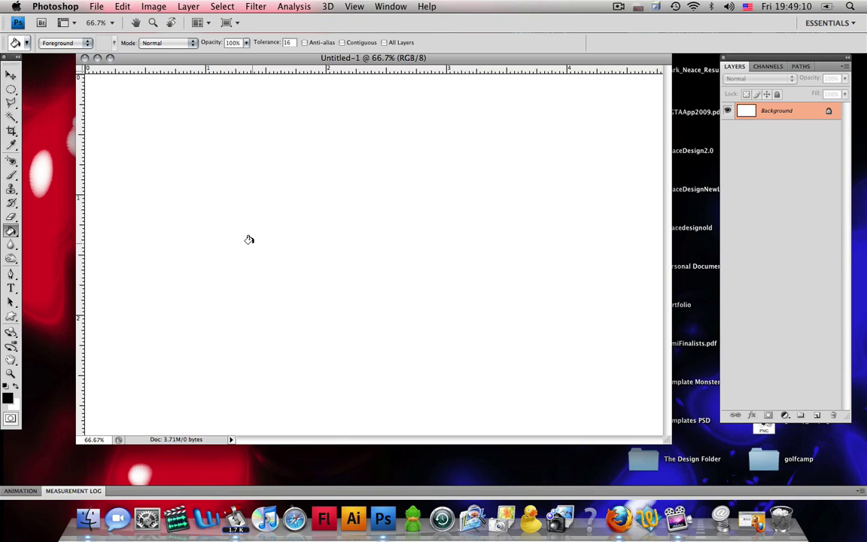
click(271, 178)
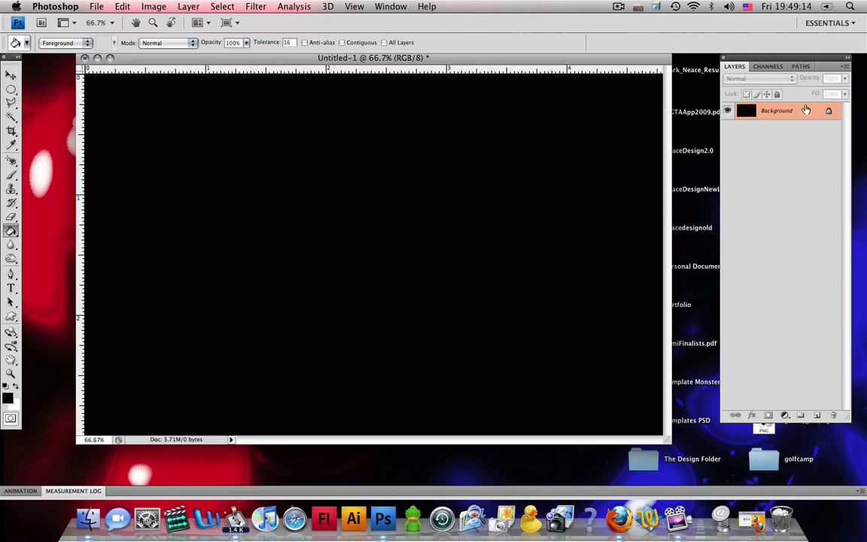
Convert the Background into Layer 0 and set its blend mode to Lighten
double_click(794, 115)
key(Return)
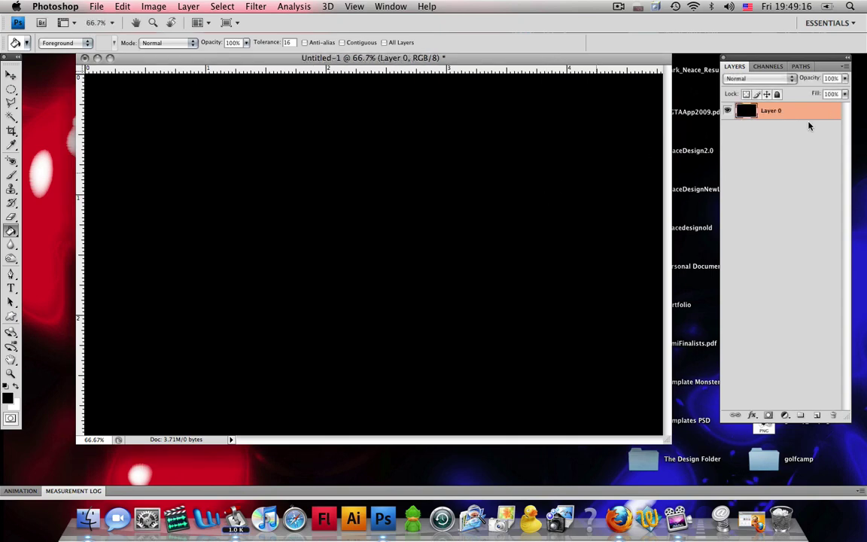
click(776, 80)
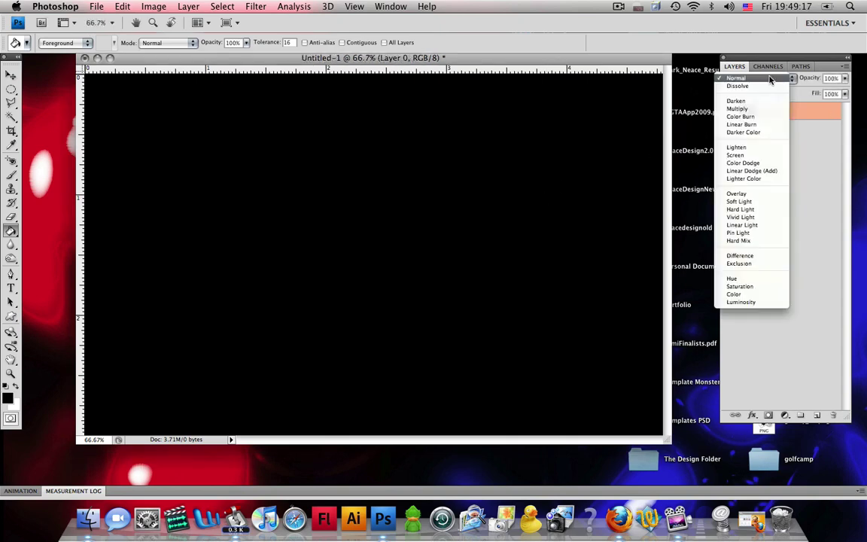
click(759, 149)
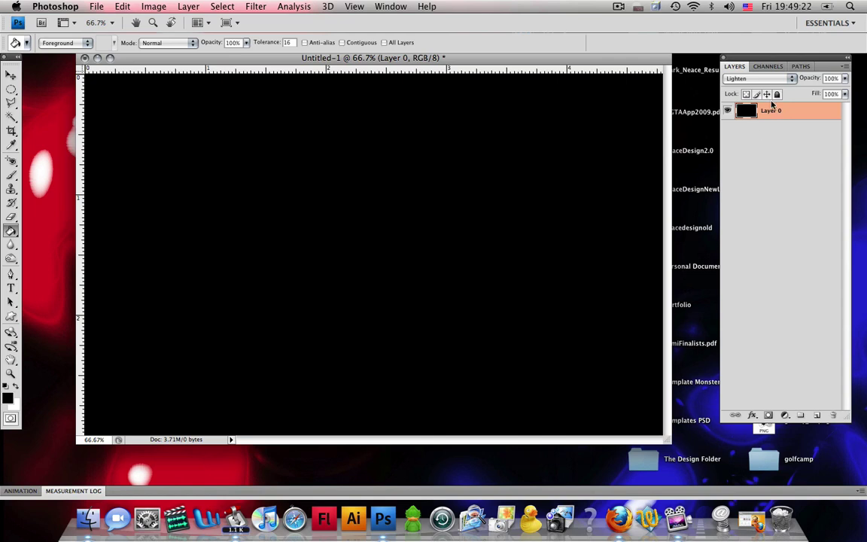
Duplicate Layer 0, rename the copy 'default/original/black', and reselect Layer 0
key(super+j)
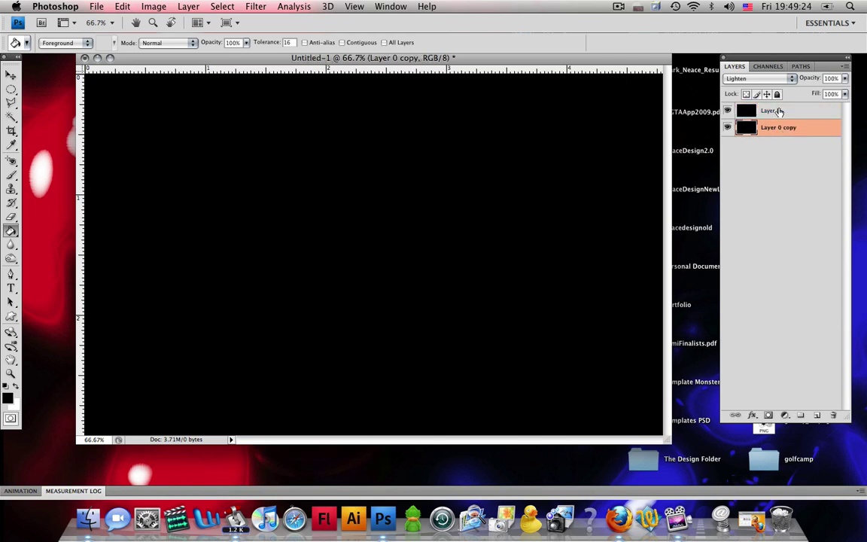
click(767, 111)
double_click(779, 128)
text(default/original/black)
key(Return)
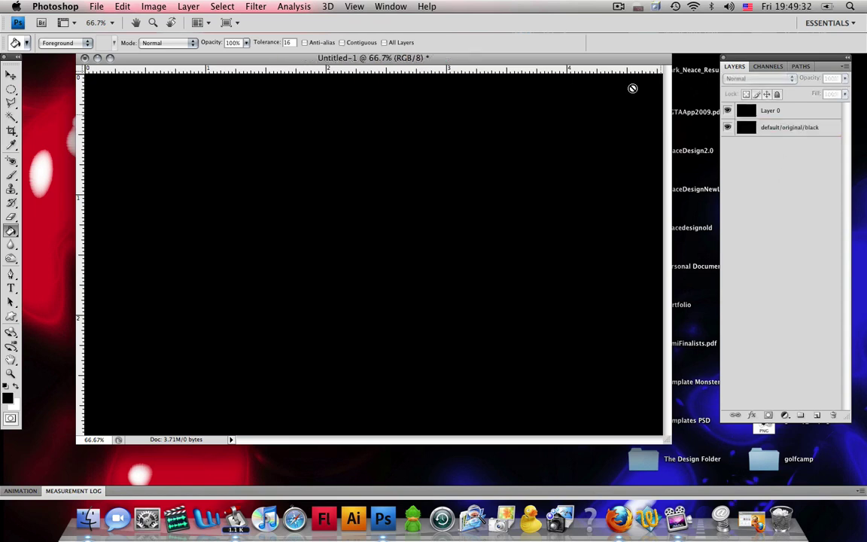
key(alt+])
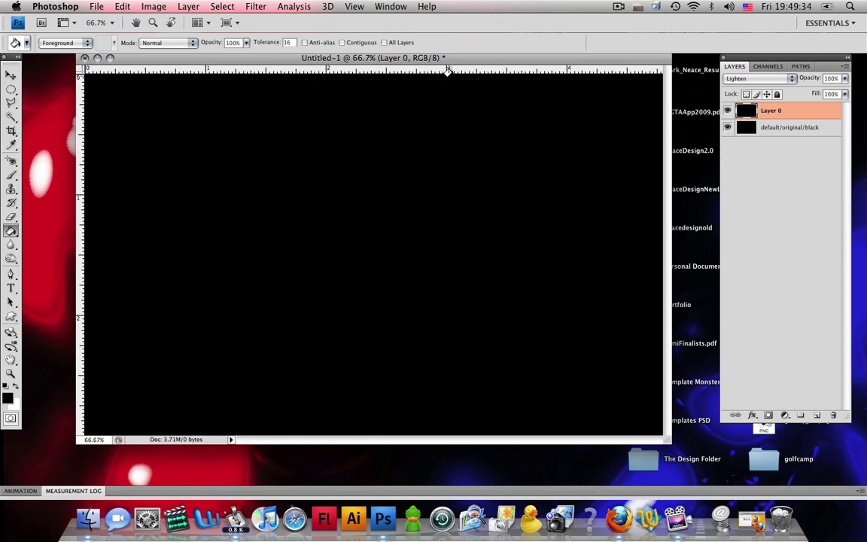
Render a Lens Flare on Layer 0 at 92% brightness with the 50-300mm Zoom lens
click(293, 6)
mouse_move(256, 6)
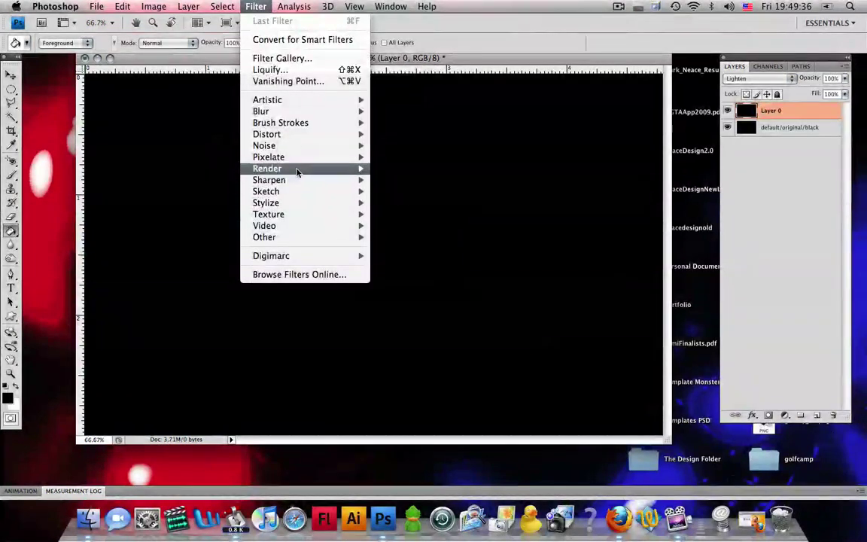
mouse_move(296, 170)
click(454, 207)
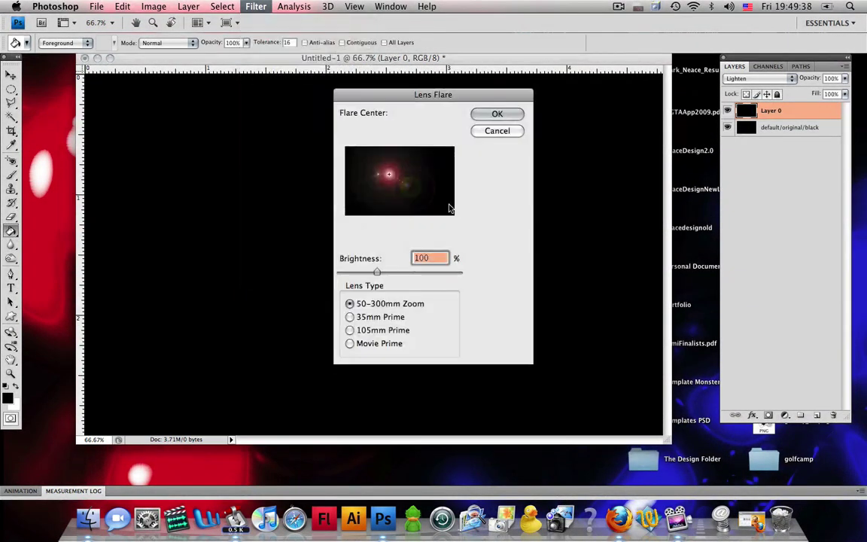
drag(380, 278, 376, 275)
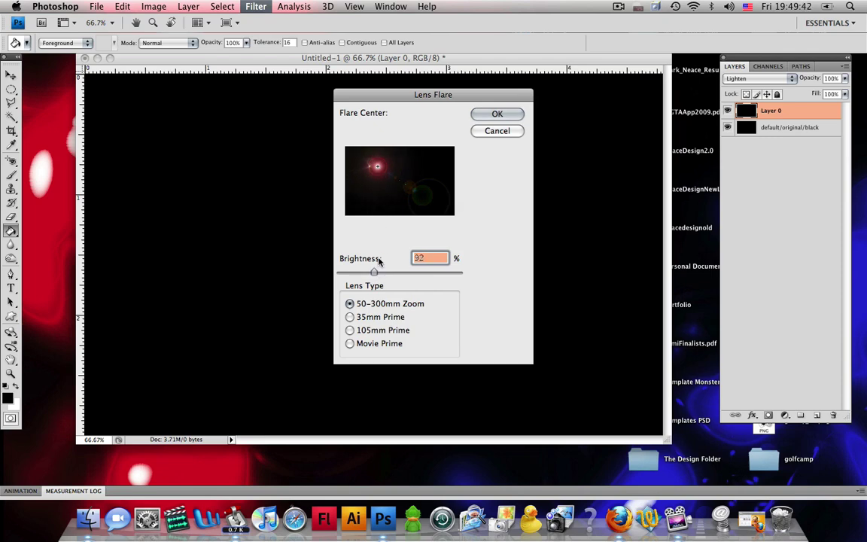
click(487, 114)
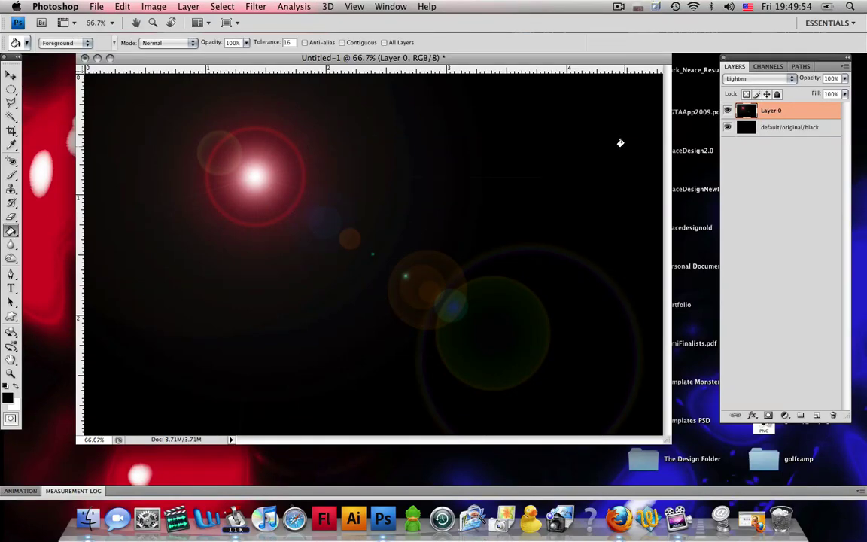
Make two copies of the black layer and render a lens flare toward the upper right
click(771, 134)
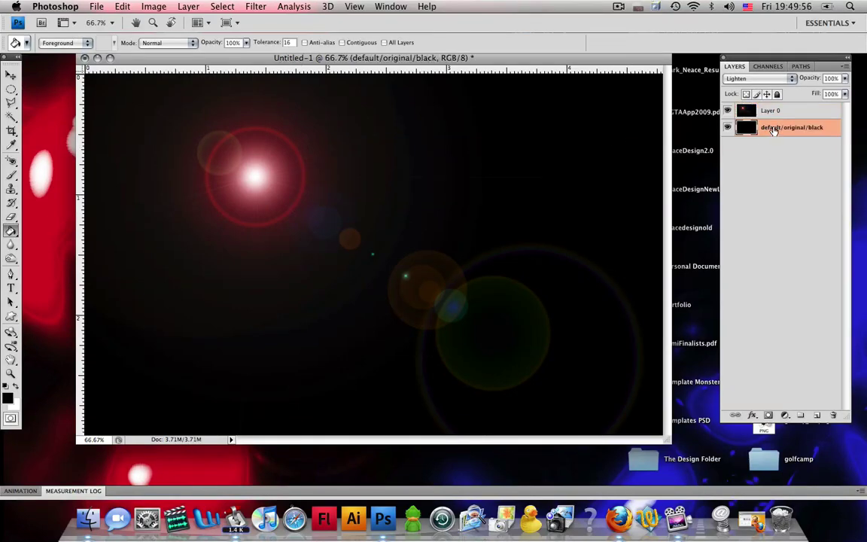
key(super+j)
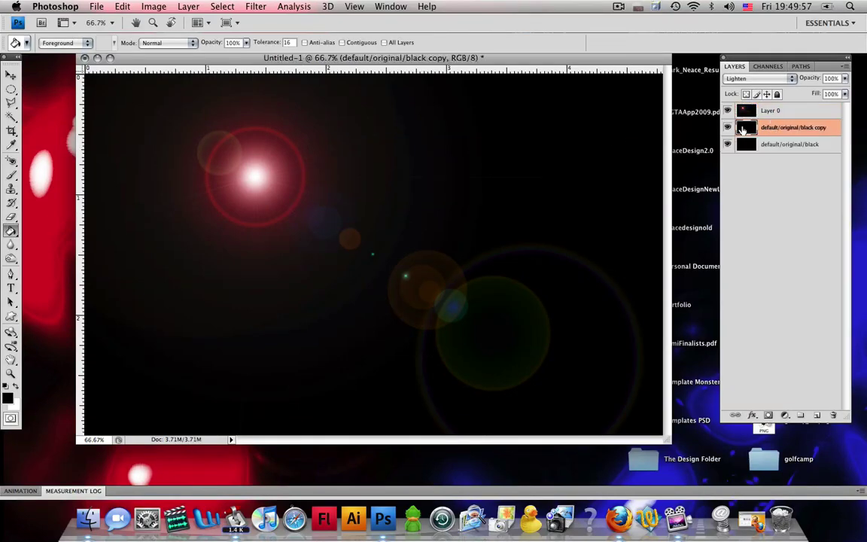
click(783, 144)
key(super+j)
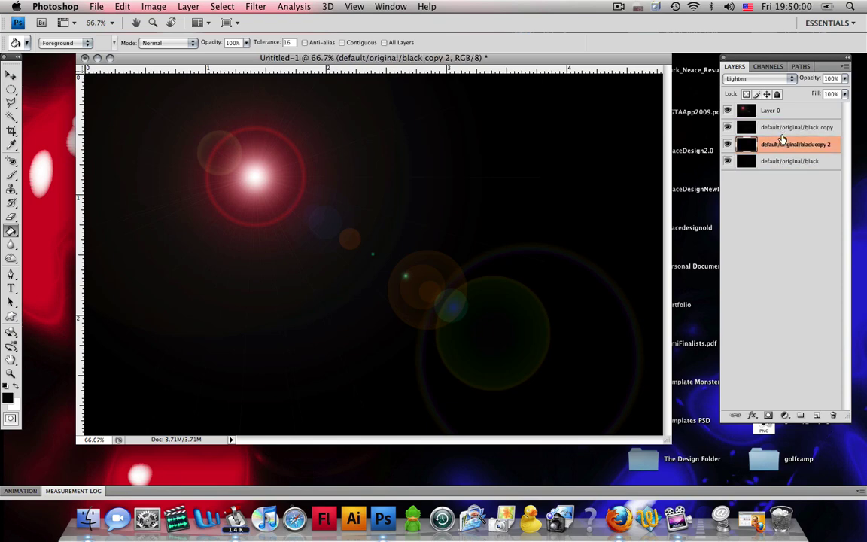
key(alt+bracketright)
click(256, 6)
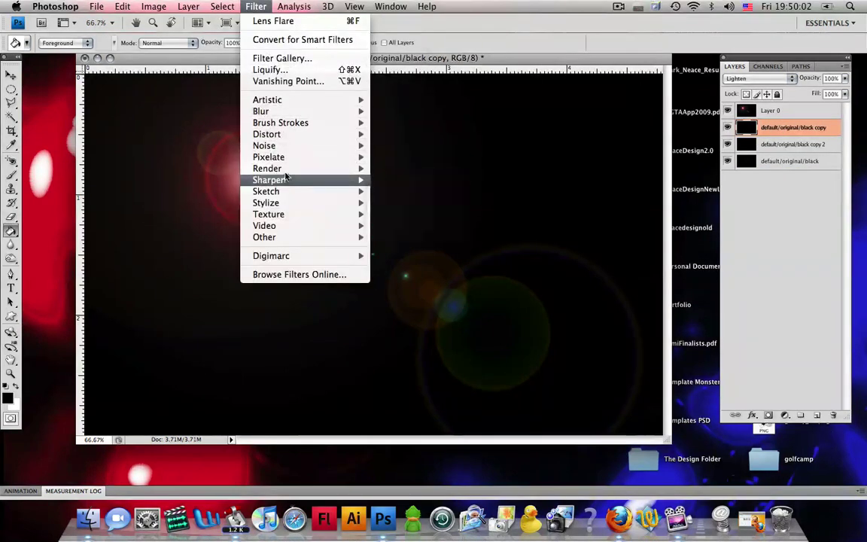
mouse_move(346, 171)
click(409, 200)
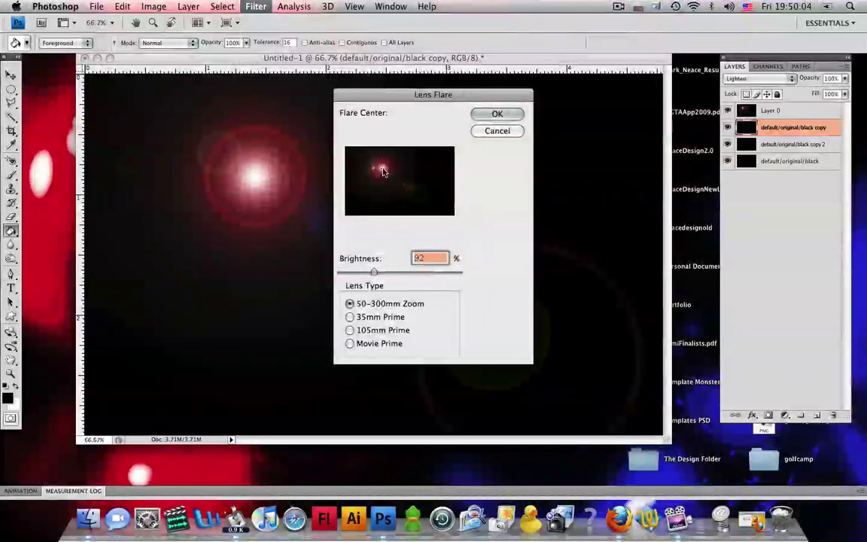
drag(383, 171, 418, 162)
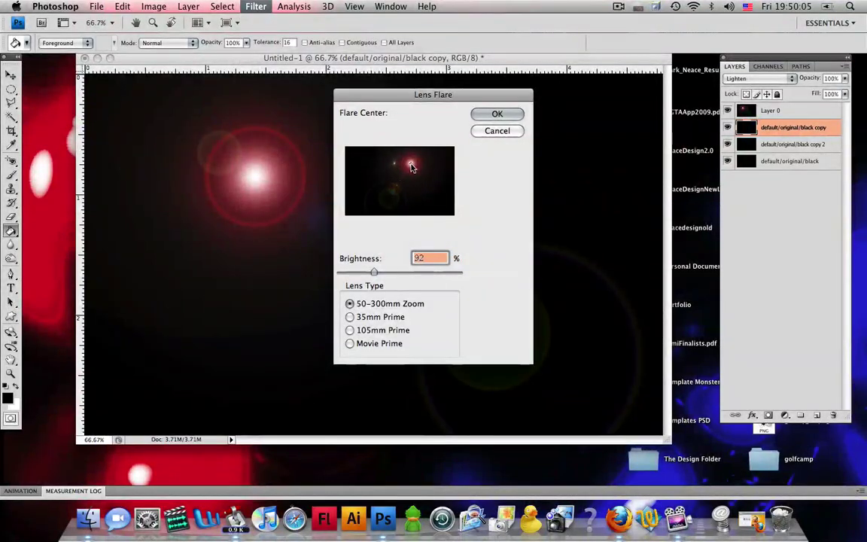
click(495, 114)
On the black copy 2 layer, render a lens flare near the canvas centre
key(alt+bracketleft)
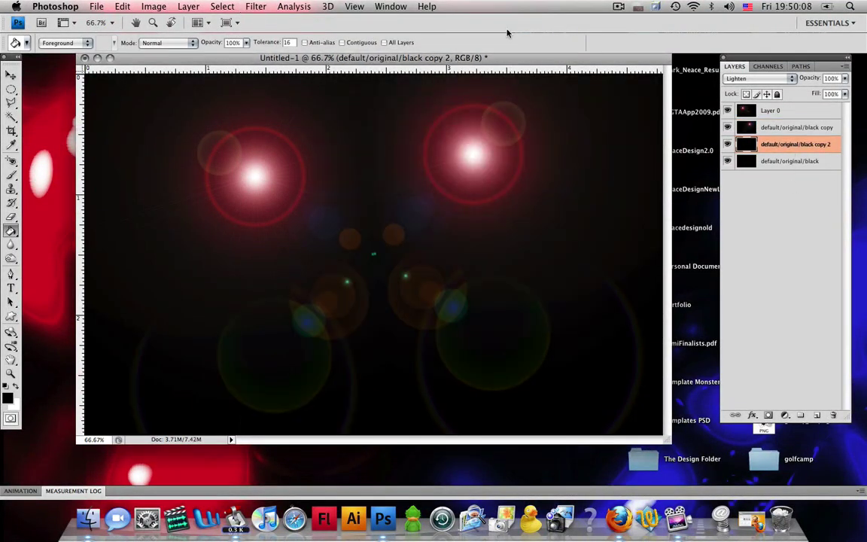
click(256, 6)
mouse_move(301, 169)
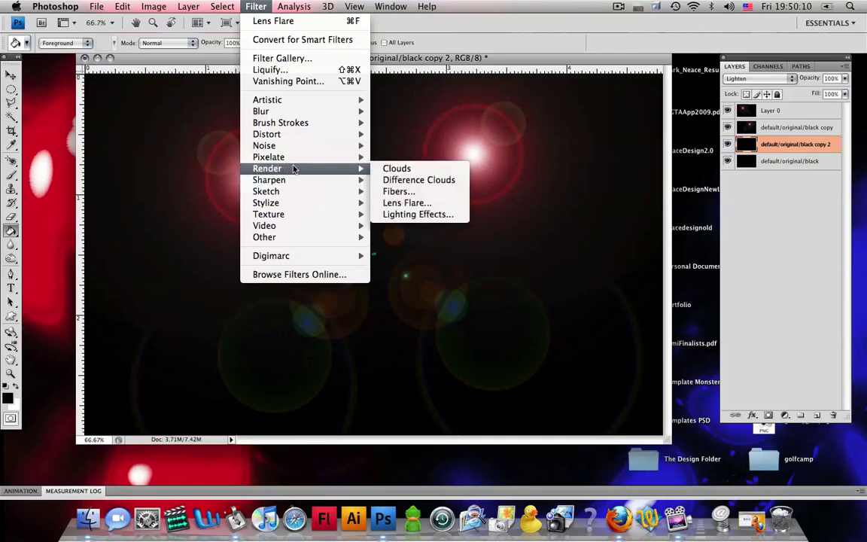
click(434, 203)
drag(448, 188, 403, 186)
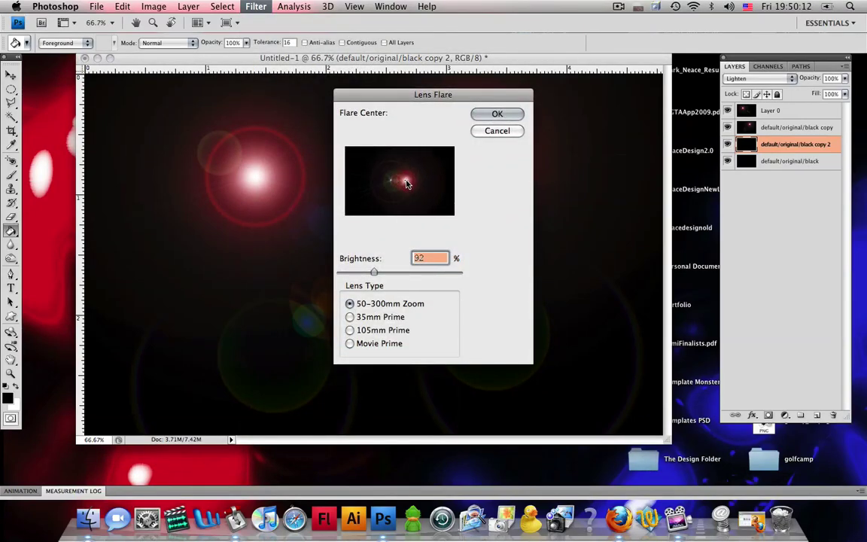
click(497, 114)
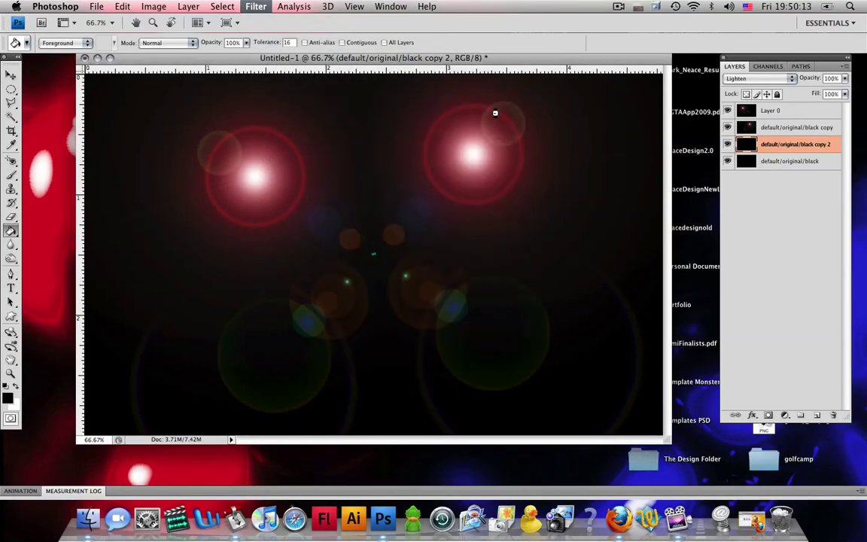
Duplicate the bottom black layer and render another lens flare on the new copy
click(809, 160)
click(812, 170)
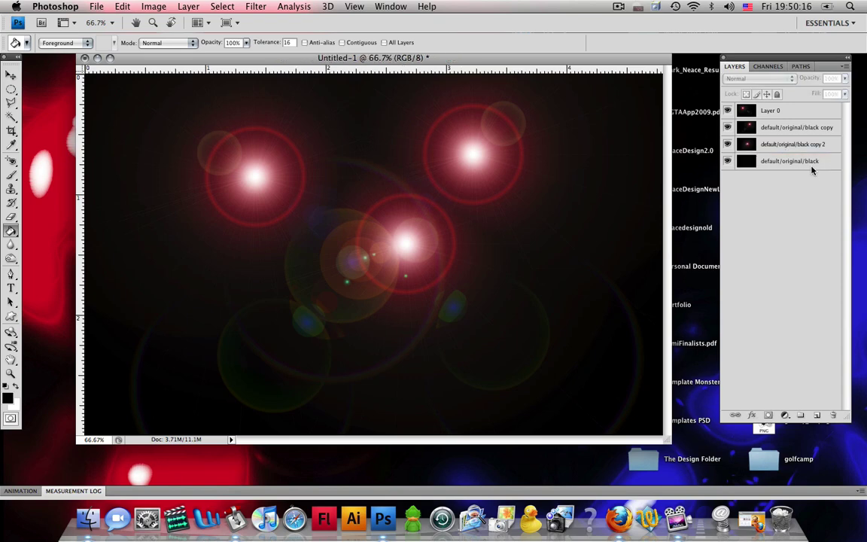
click(812, 166)
key(super+j)
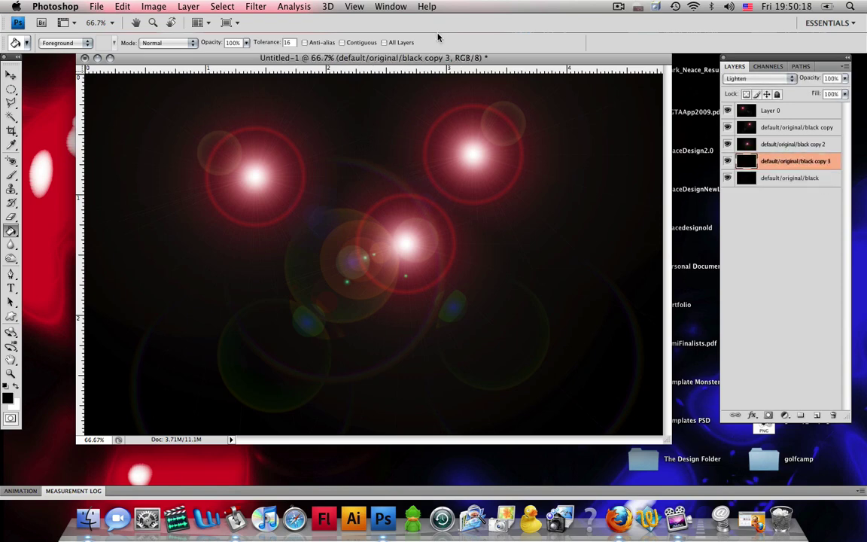
click(294, 6)
mouse_move(325, 169)
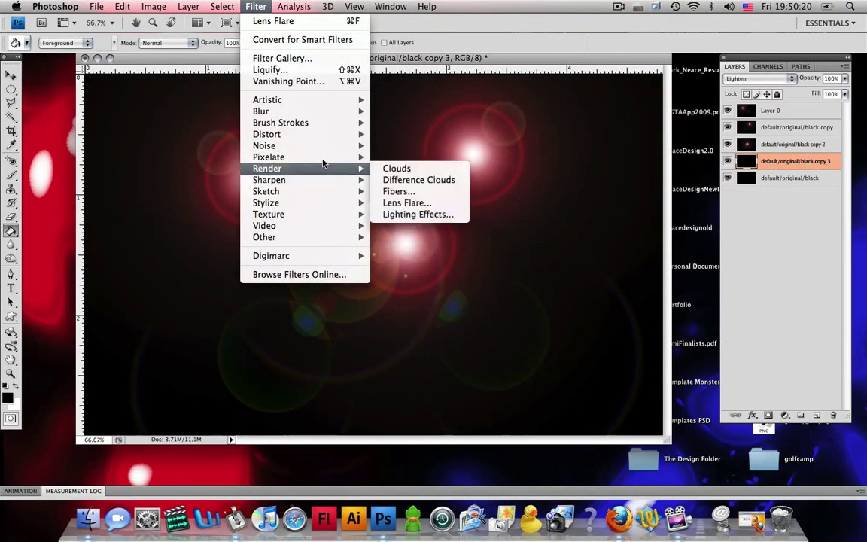
click(407, 203)
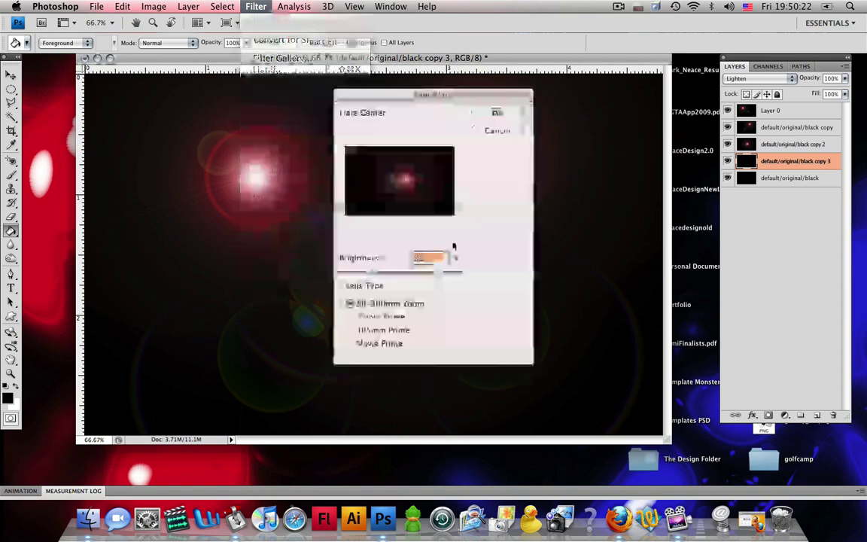
click(497, 114)
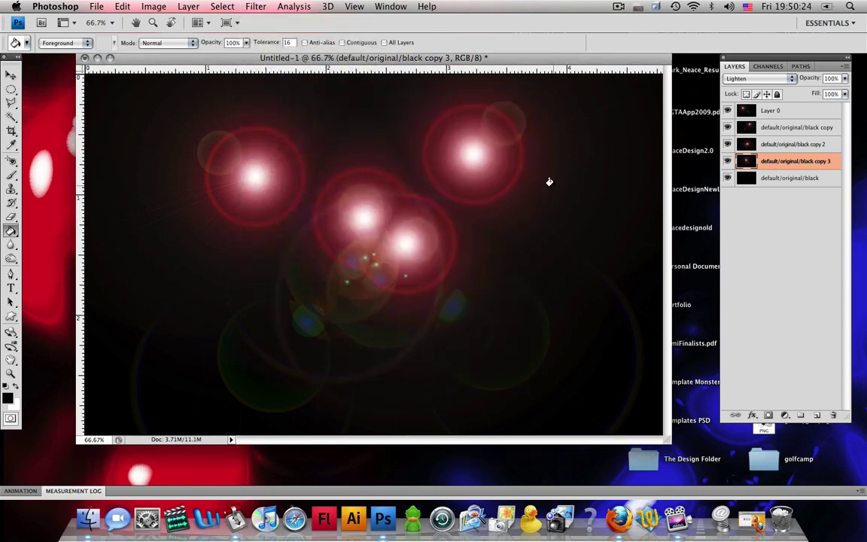
Duplicate the layer again and render a lens flare with a newly placed centre
key(super+j)
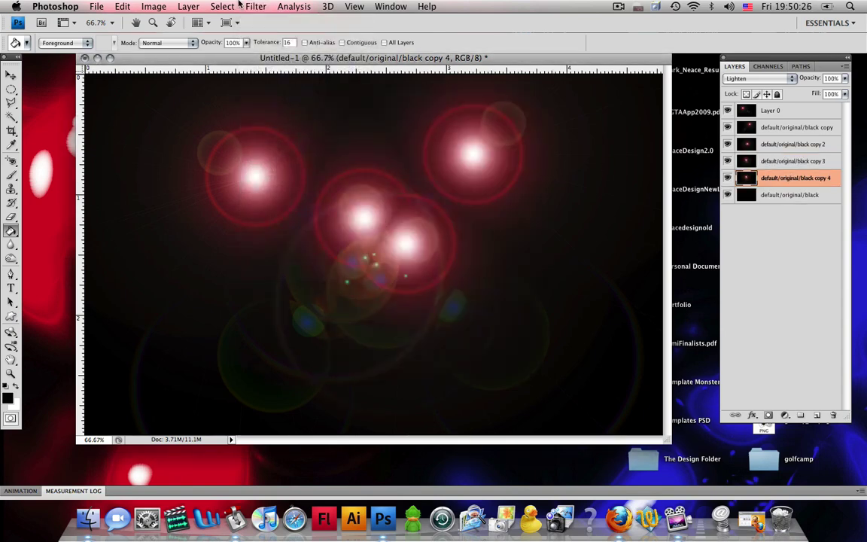
click(255, 6)
mouse_move(276, 168)
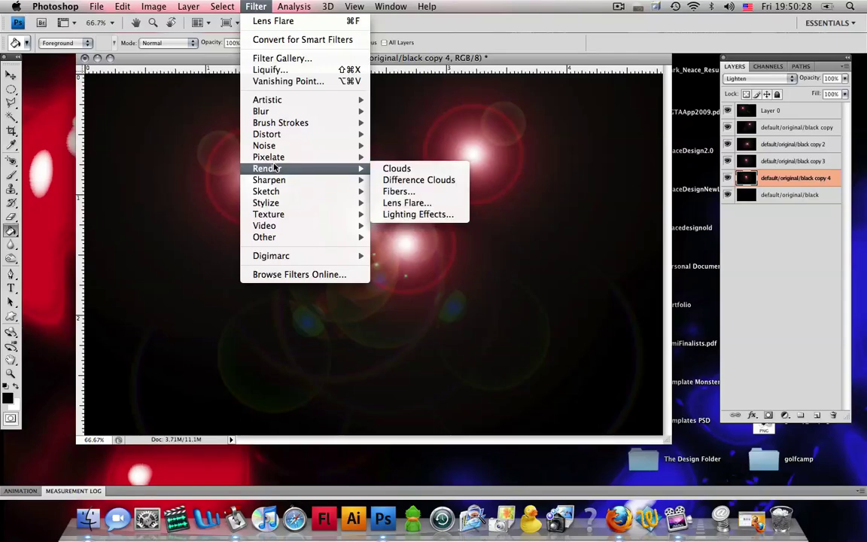
click(406, 203)
click(394, 171)
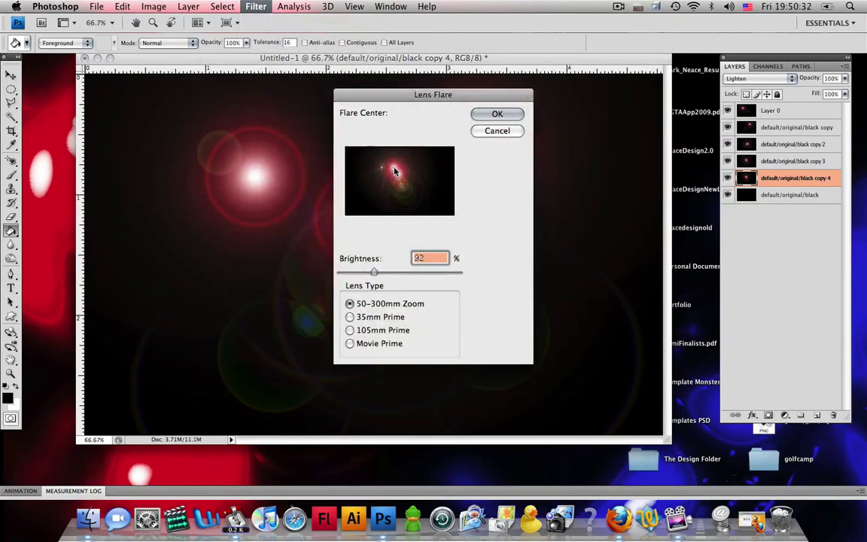
key(Return)
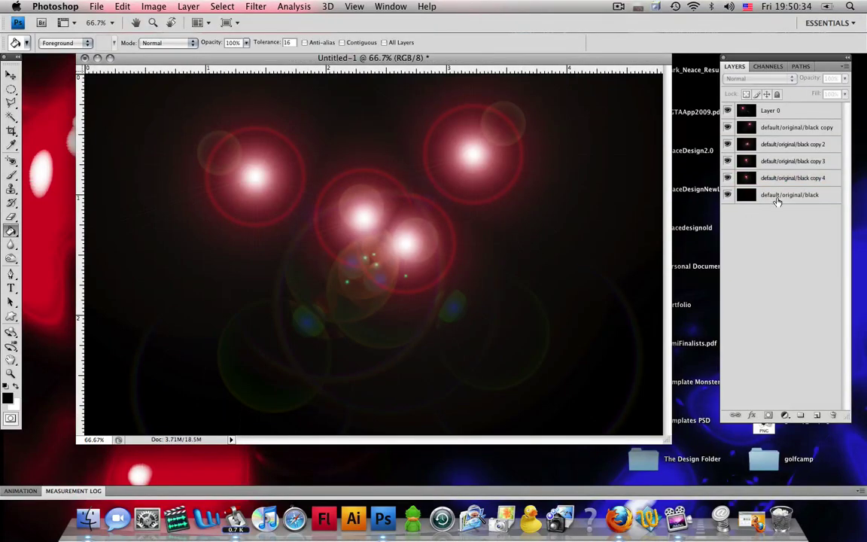
Duplicate the plain black layer and render a lens flare centred toward the upper right
click(781, 196)
drag(782, 200, 781, 186)
click(257, 7)
mouse_move(342, 169)
click(418, 181)
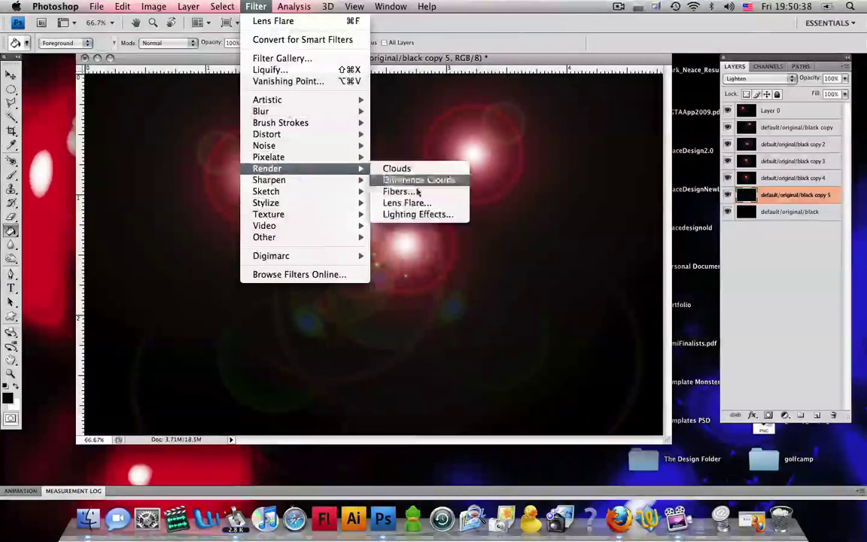
click(406, 202)
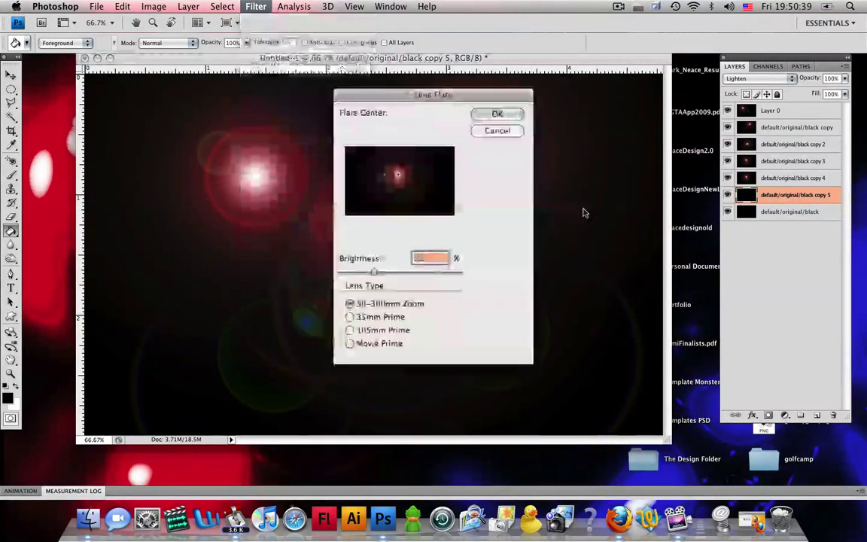
click(410, 164)
click(497, 114)
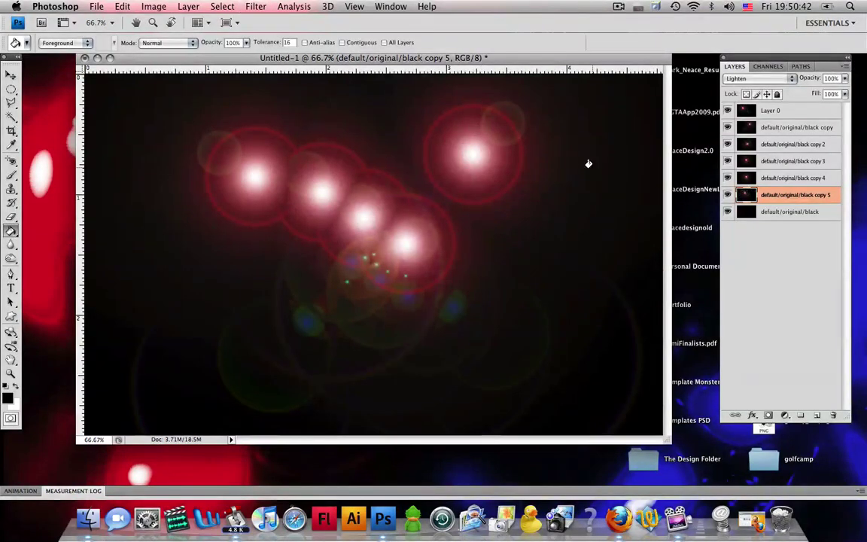
Apply a randomized Wave distortion to Layer 0
click(777, 119)
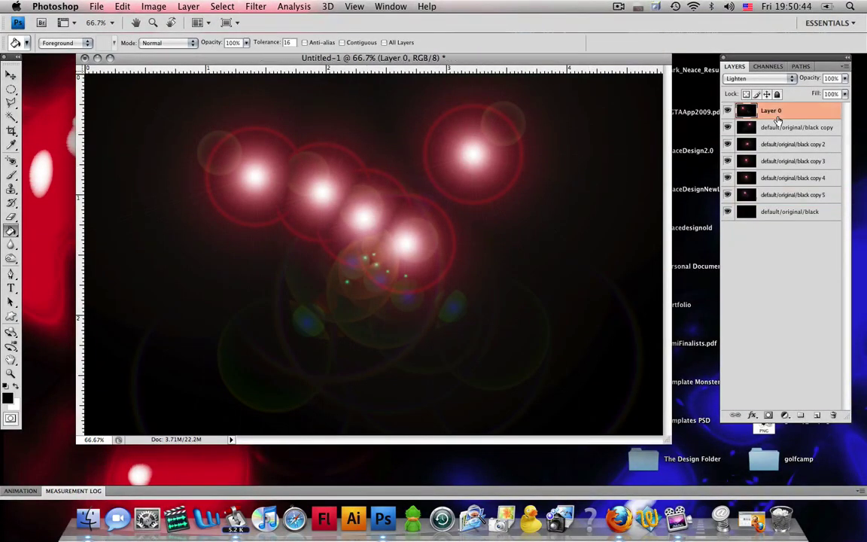
click(296, 6)
mouse_move(257, 9)
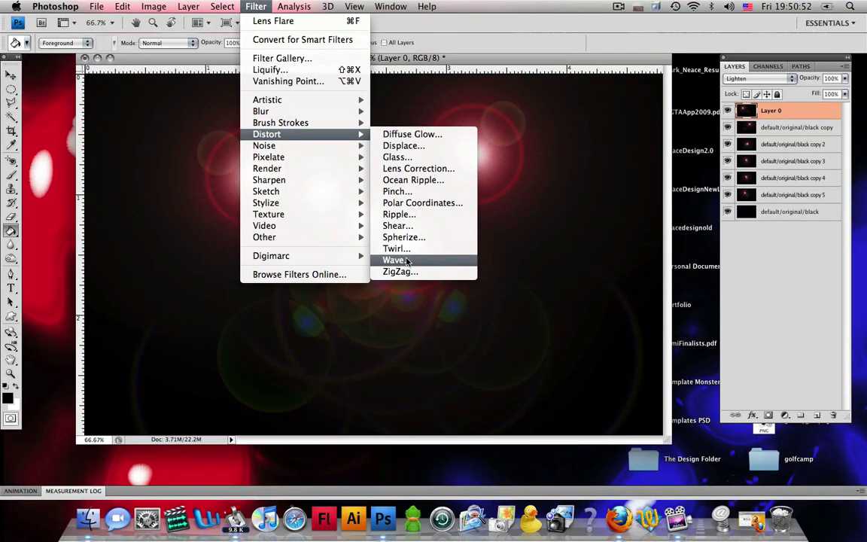
click(407, 260)
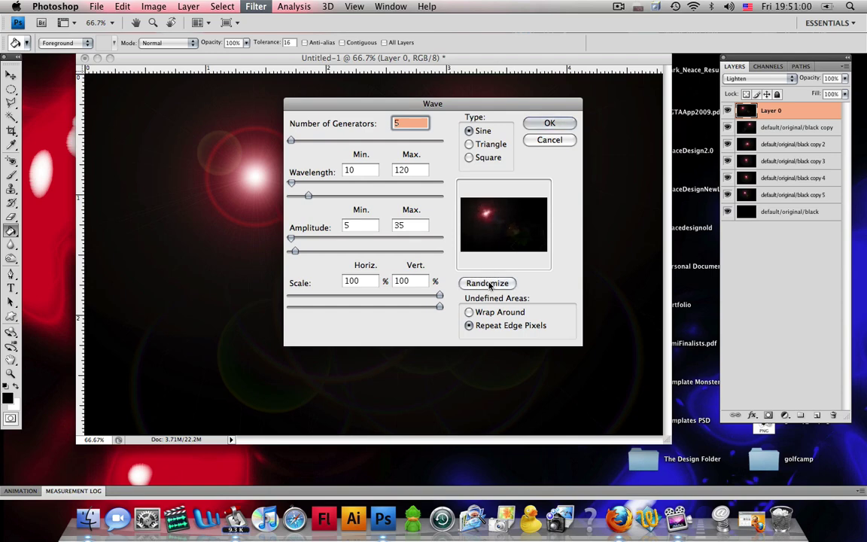
click(488, 283)
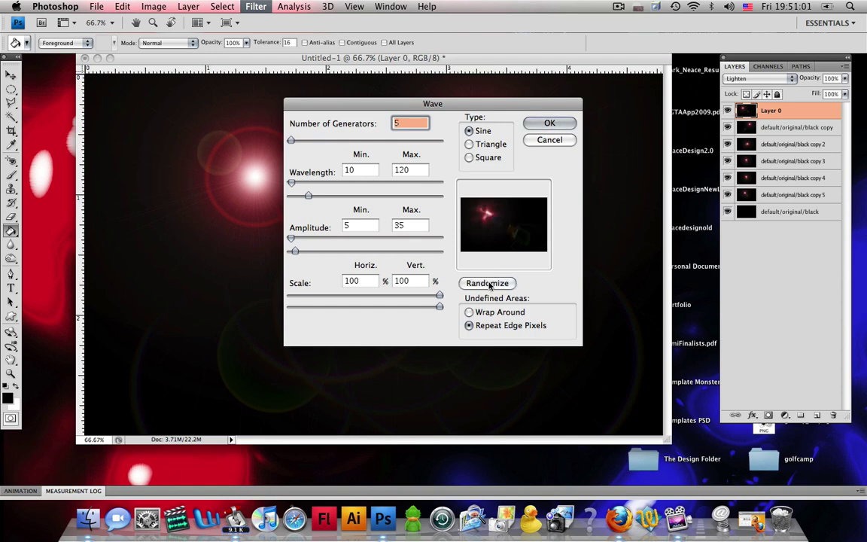
click(550, 122)
Apply a 118° Twirl to the default/original/black copy layer
click(780, 130)
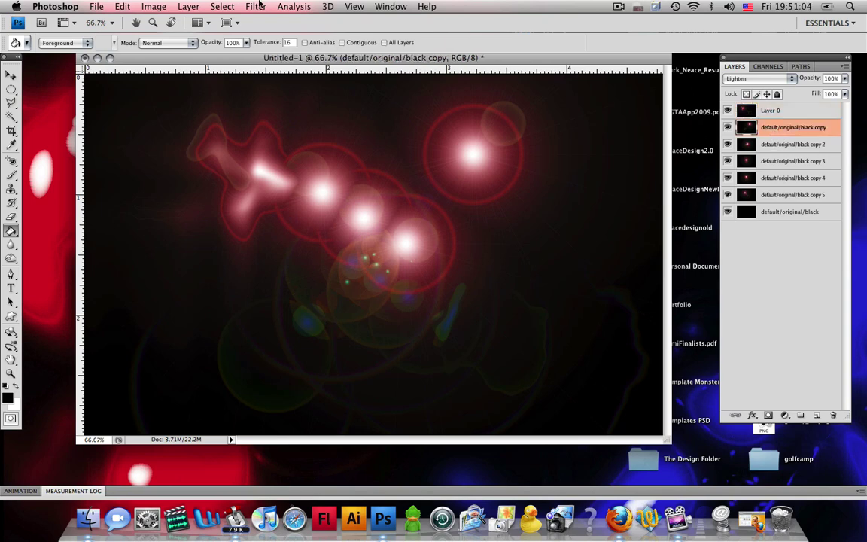
click(253, 7)
mouse_move(300, 136)
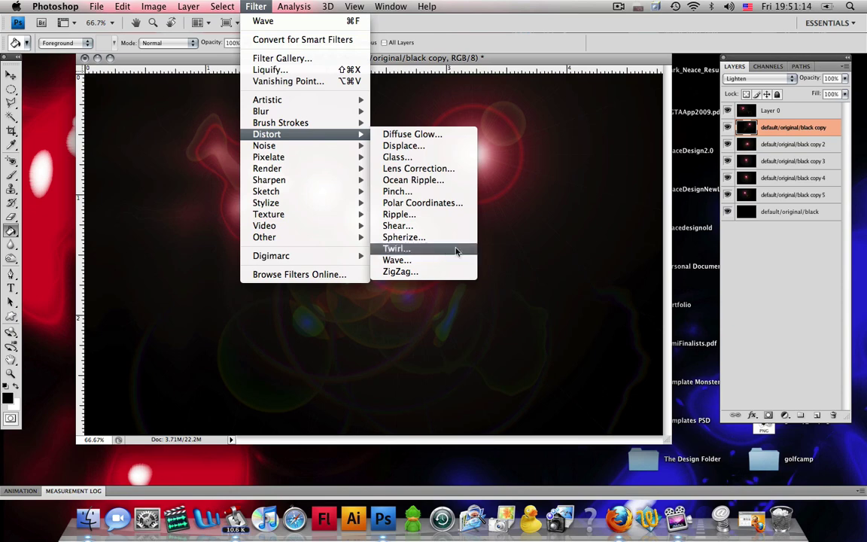
click(396, 249)
text(138)
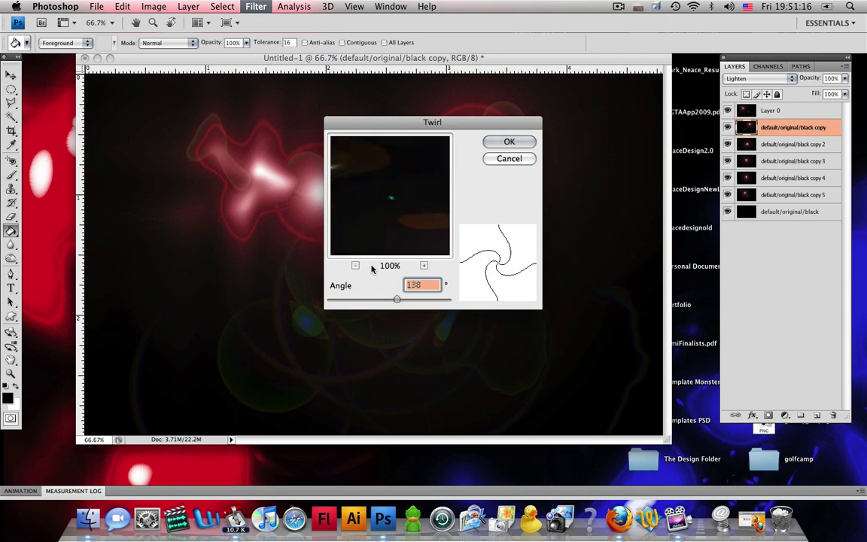
click(356, 265)
click(355, 265)
click(356, 265)
drag(397, 299, 394, 301)
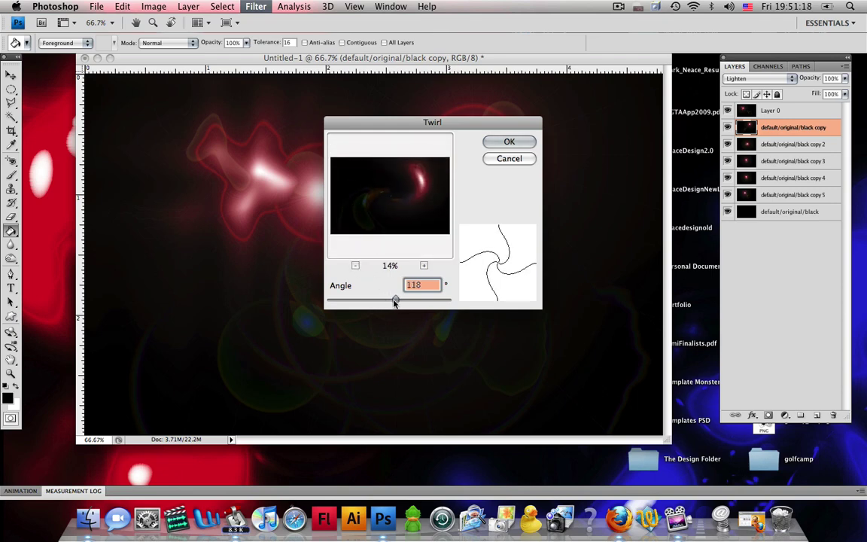
click(489, 141)
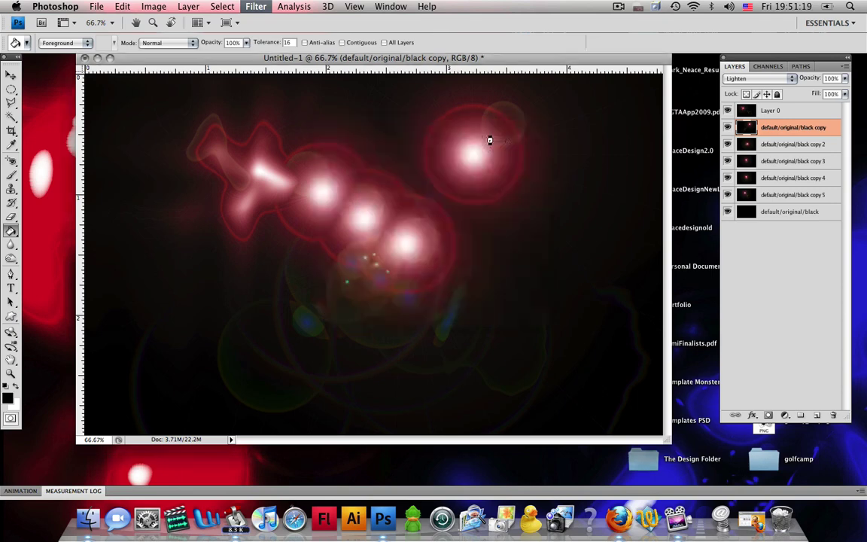
Apply a randomized Wave with a shorter maximum wavelength to the black copy 2 layer
click(776, 147)
click(256, 6)
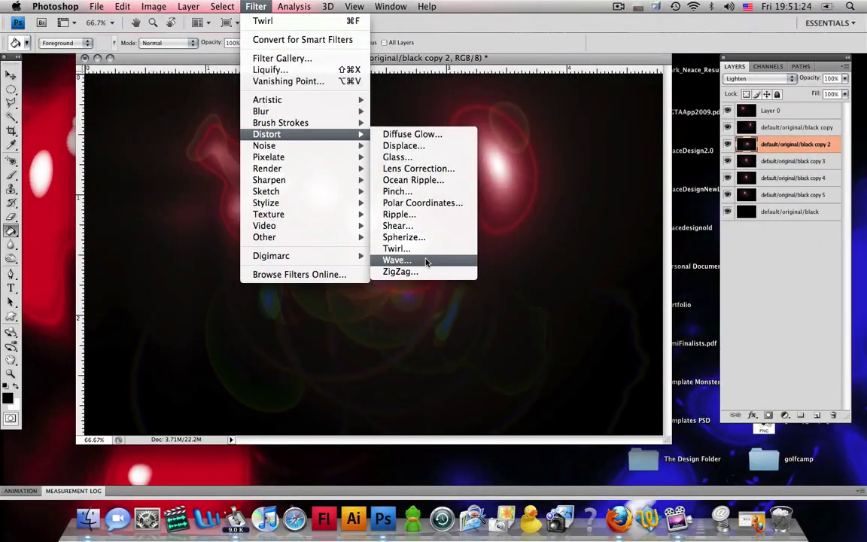
click(426, 261)
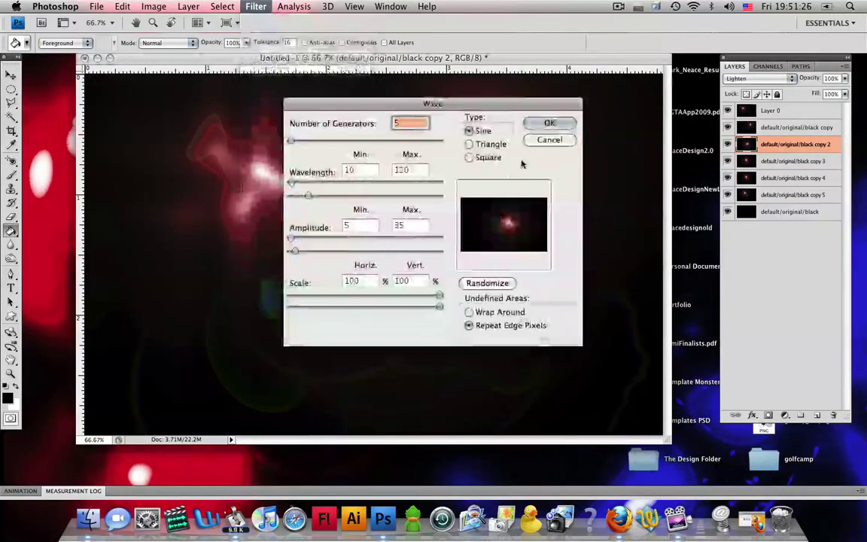
click(483, 284)
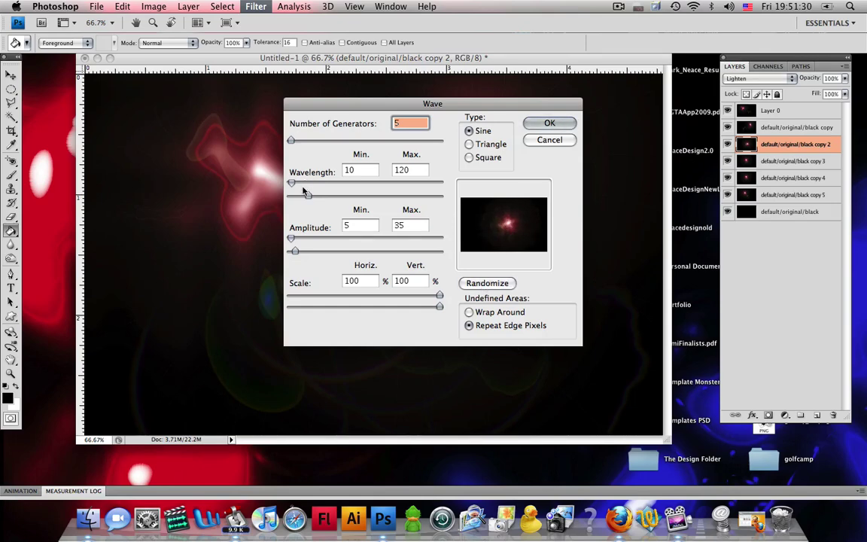
drag(305, 193, 308, 199)
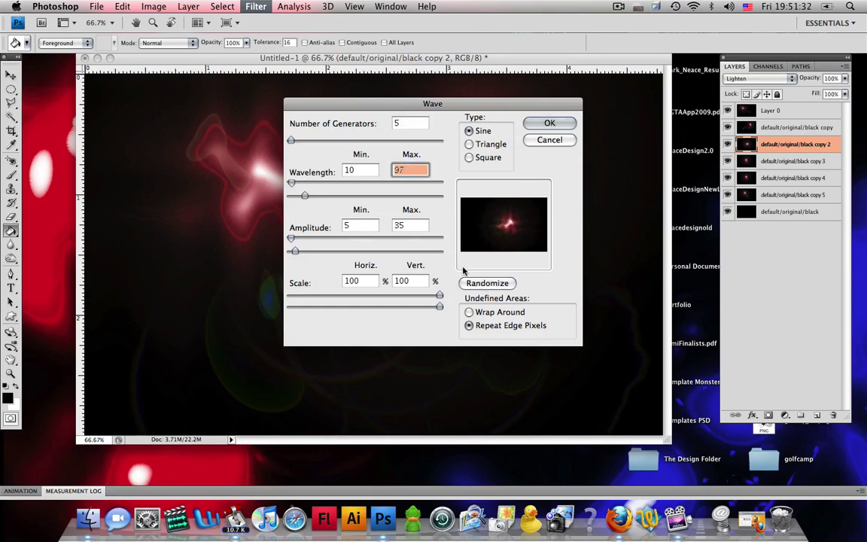
click(550, 123)
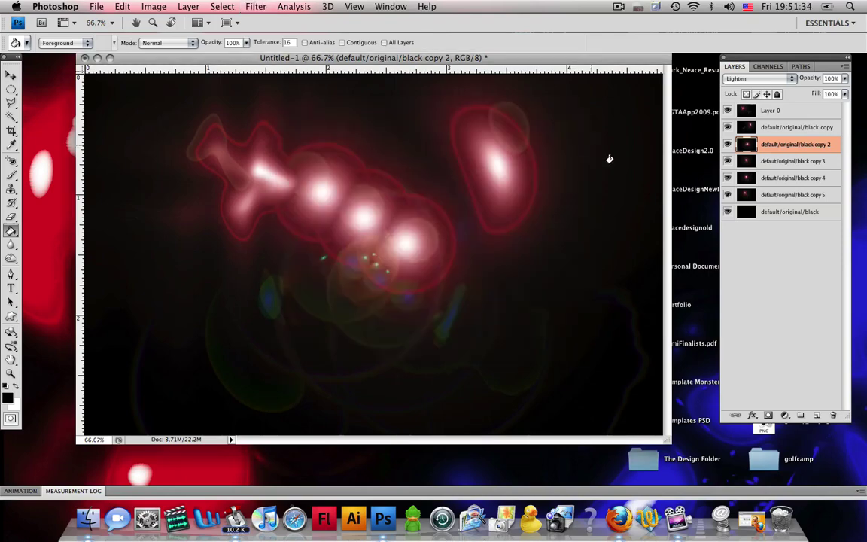
Apply a Wave to the black copy 3 layer with shorter wavelength and maximum amplitude 57
click(792, 160)
click(294, 6)
mouse_move(256, 6)
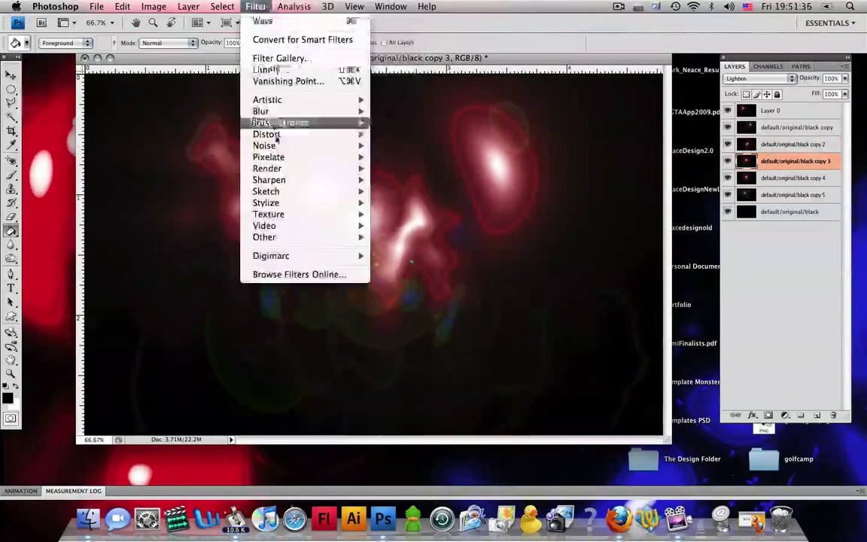
mouse_move(285, 134)
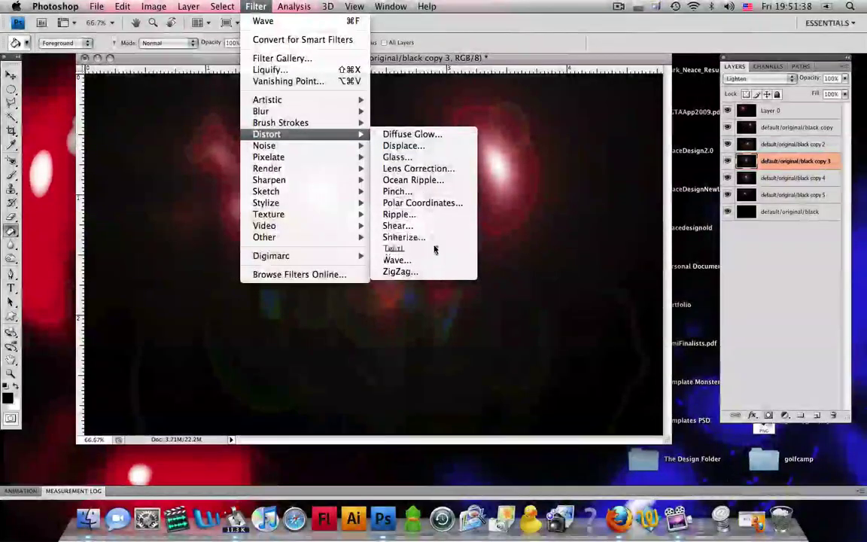
click(433, 249)
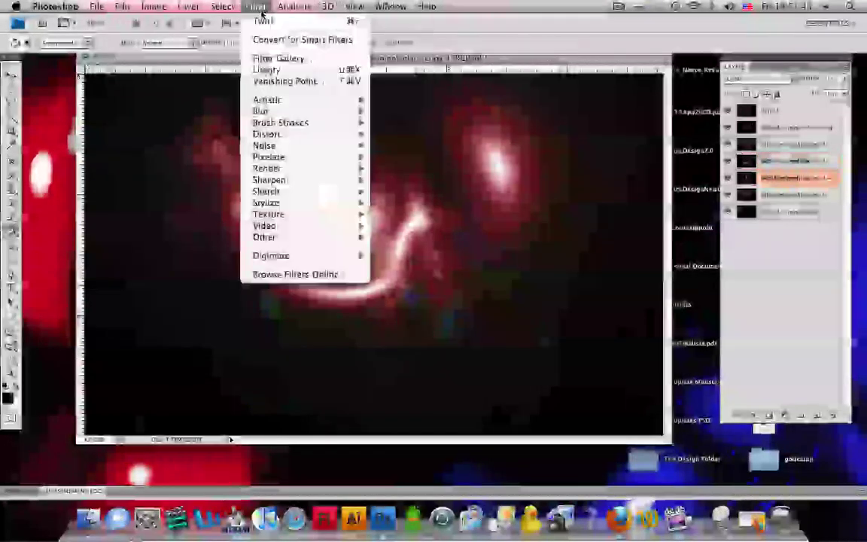
mouse_move(271, 134)
click(430, 260)
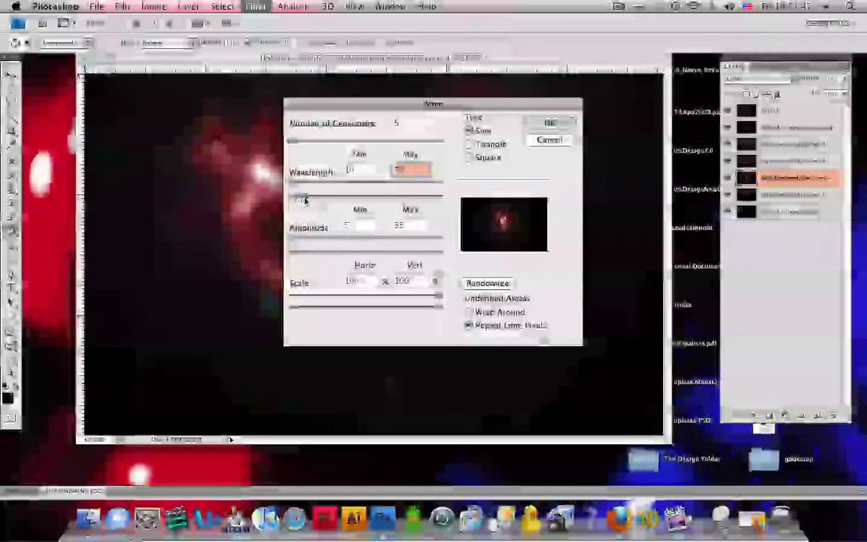
drag(308, 194, 299, 194)
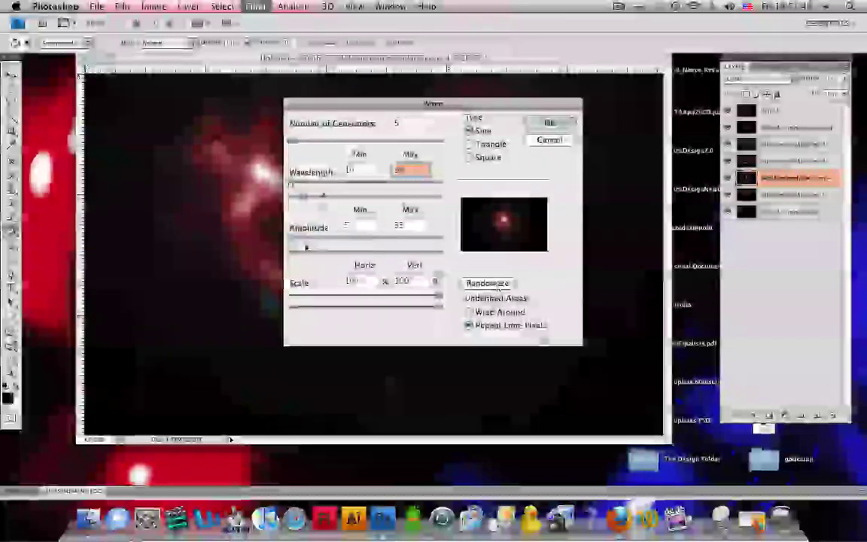
click(301, 248)
drag(301, 254, 298, 254)
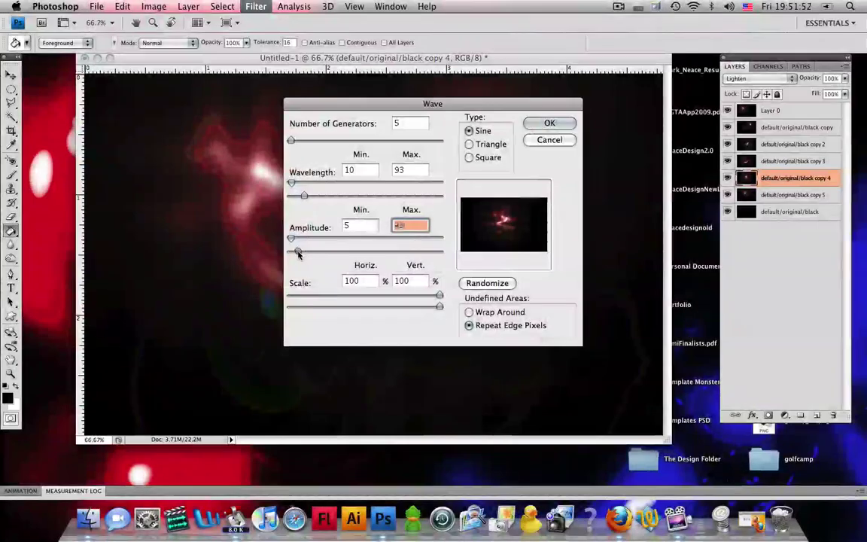
click(550, 124)
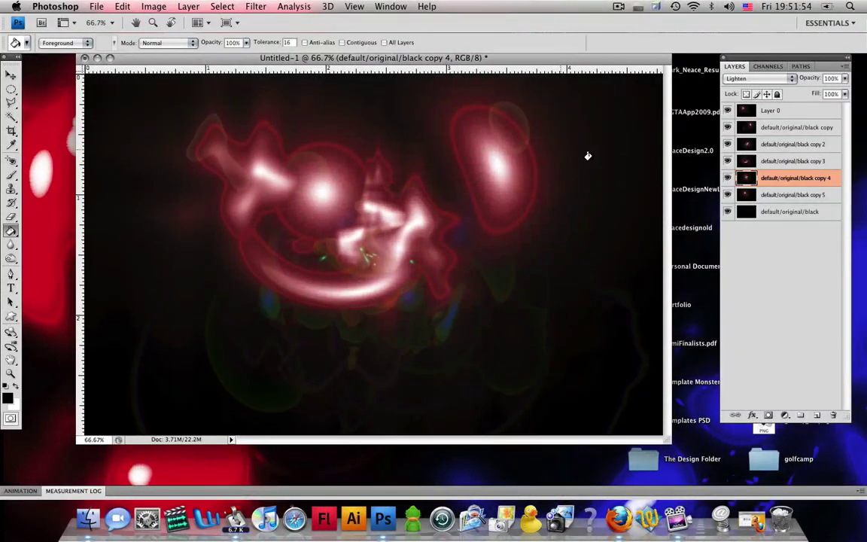
Apply a Wave with default settings to the black copy 5 layer
click(775, 195)
click(257, 6)
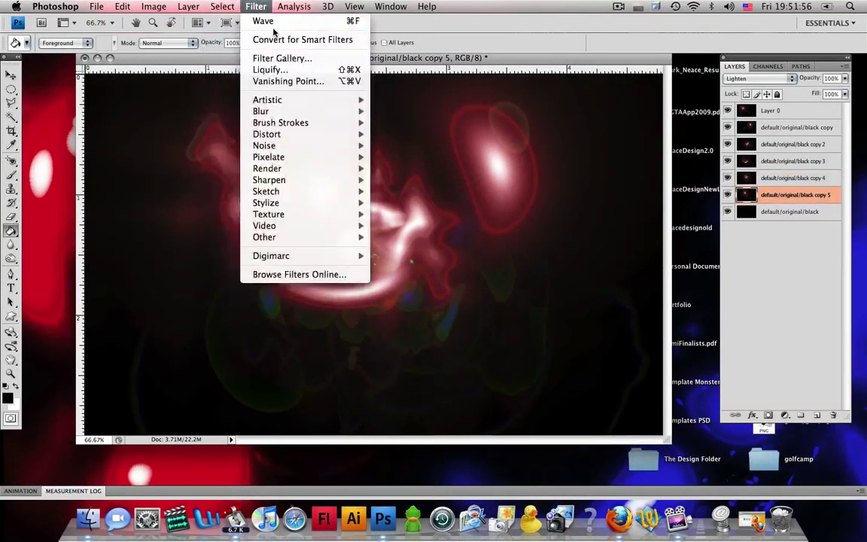
mouse_move(283, 113)
mouse_move(267, 134)
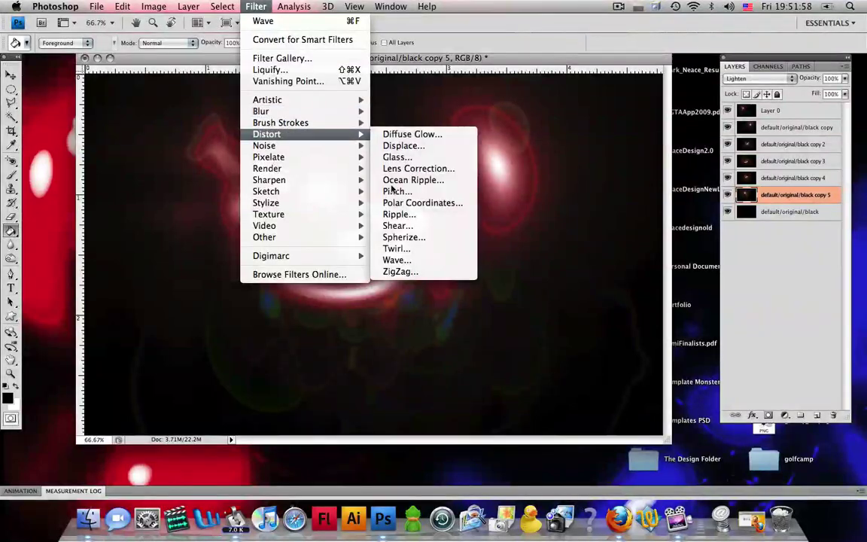
click(436, 259)
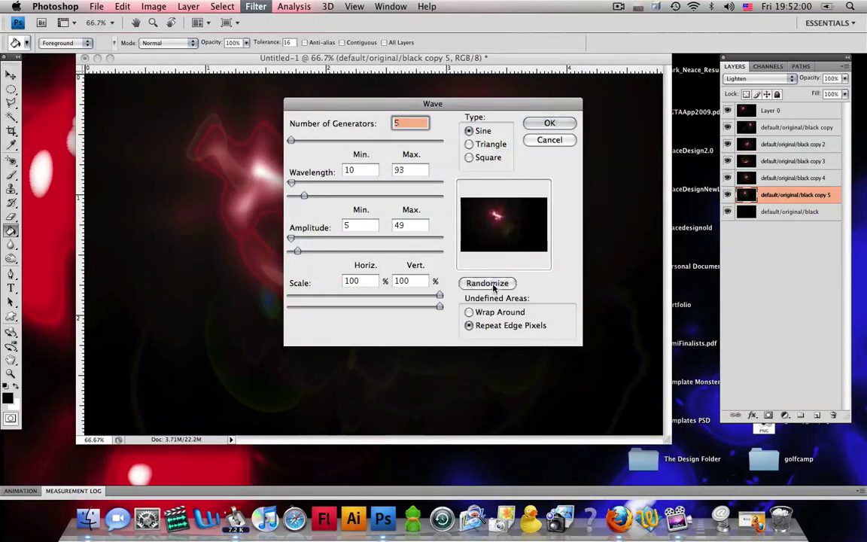
click(551, 123)
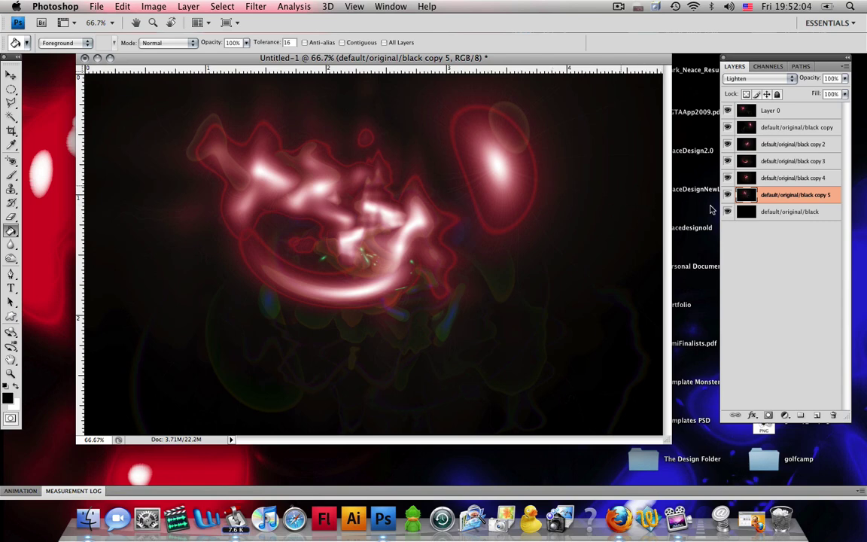
click(786, 147)
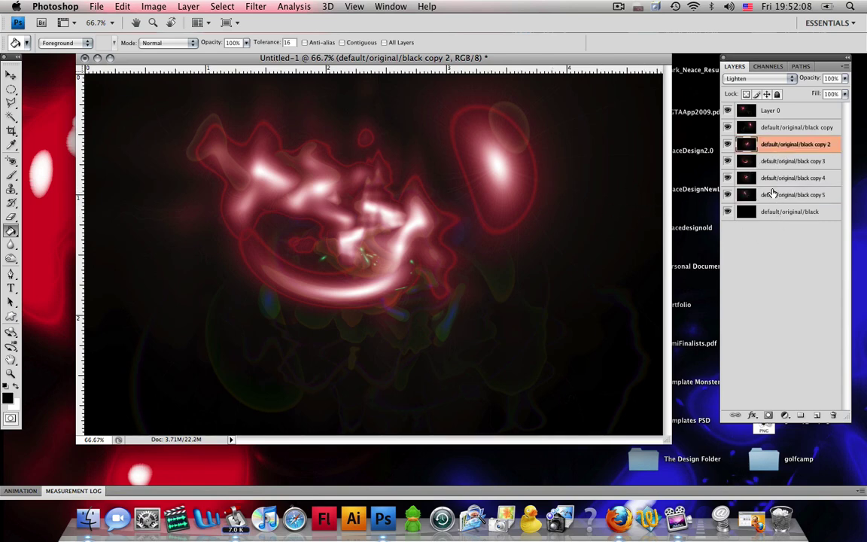
Select all seven layers and use Flatten Image to merge them into Layer 0
click(791, 195)
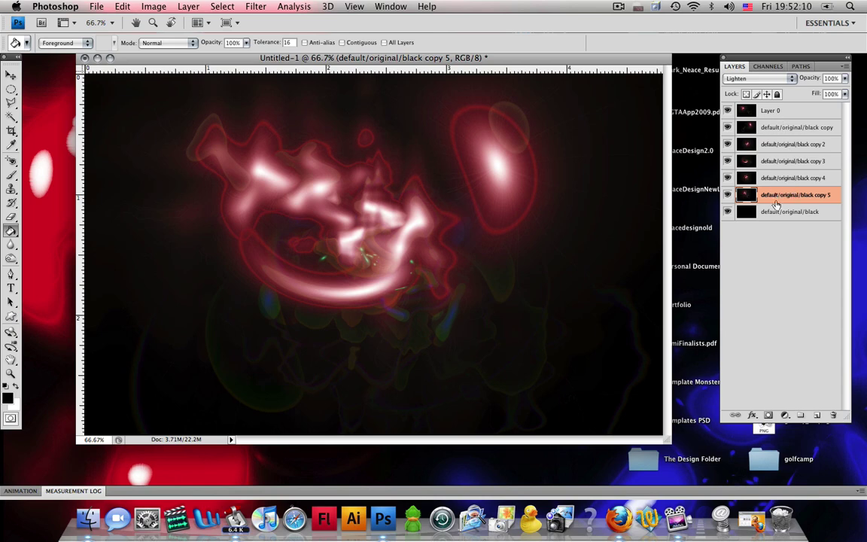
click(779, 211)
shift+click(772, 113)
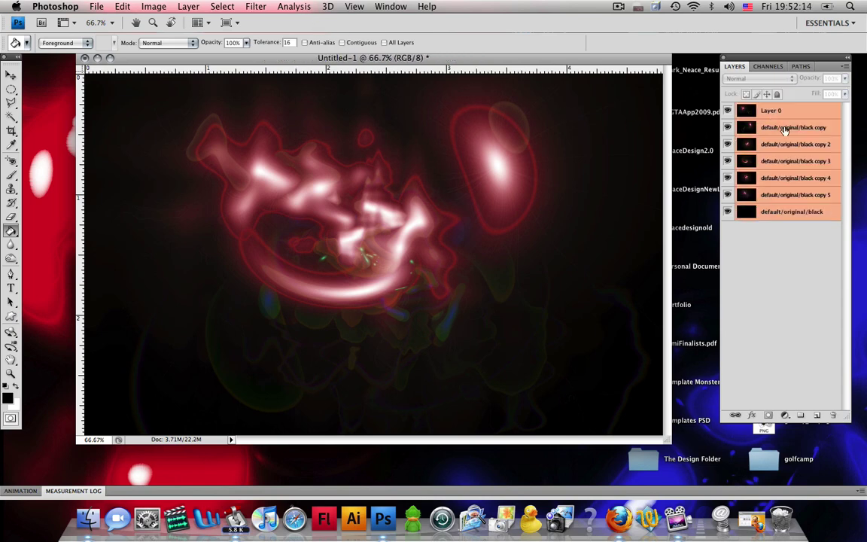
right_click(809, 164)
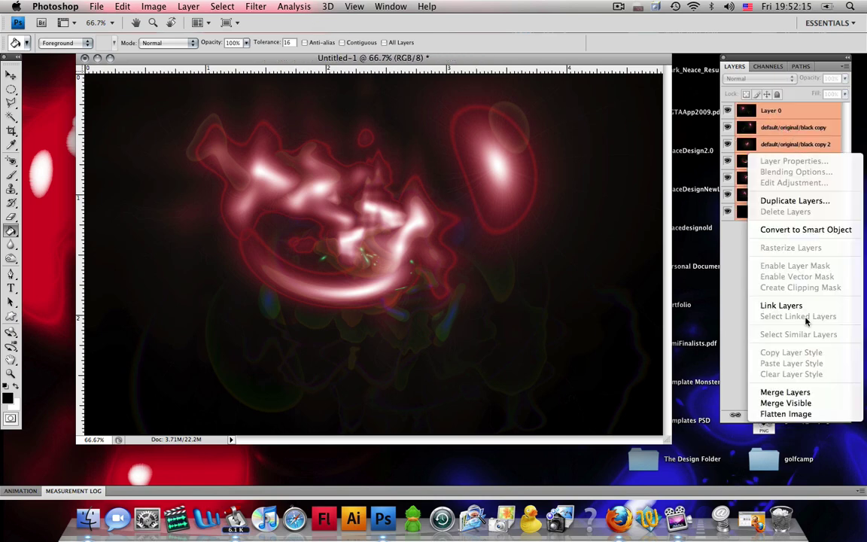
click(809, 393)
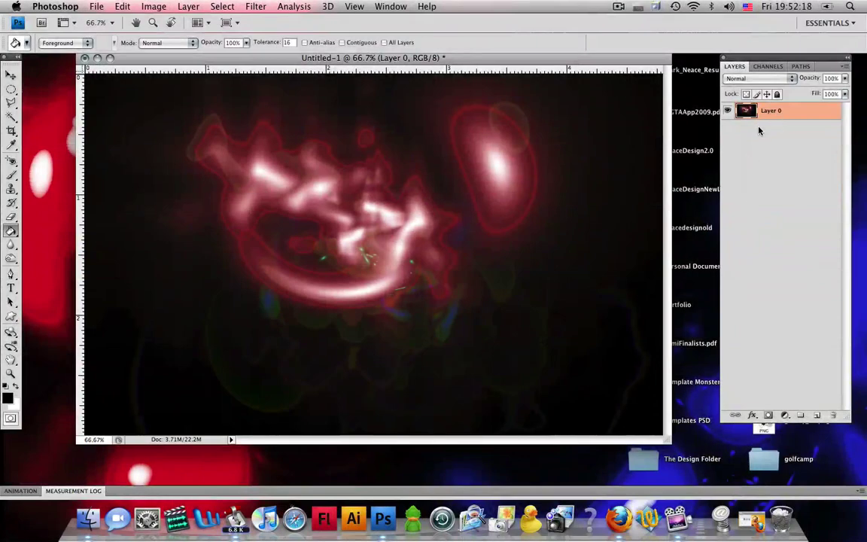
click(257, 6)
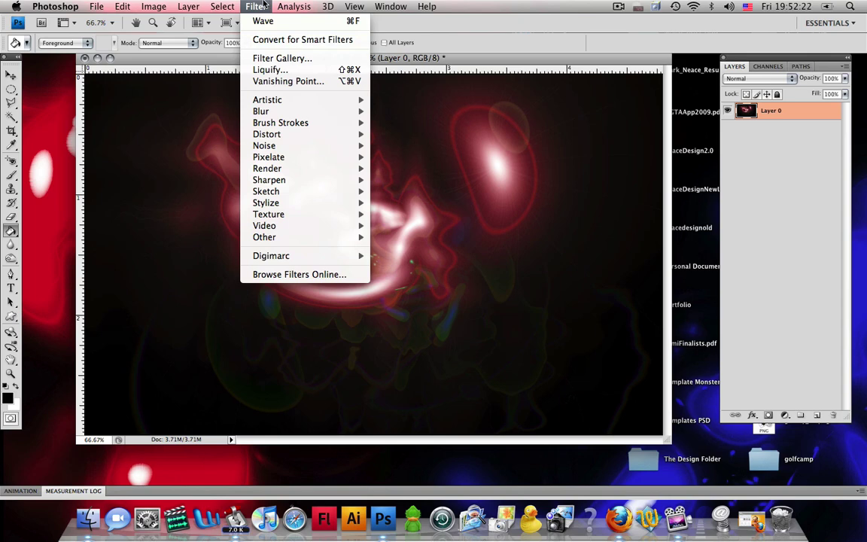
Colorize the image via Hue/Saturation with Hue 82, Saturation 68, Lightness 0
mouse_move(154, 8)
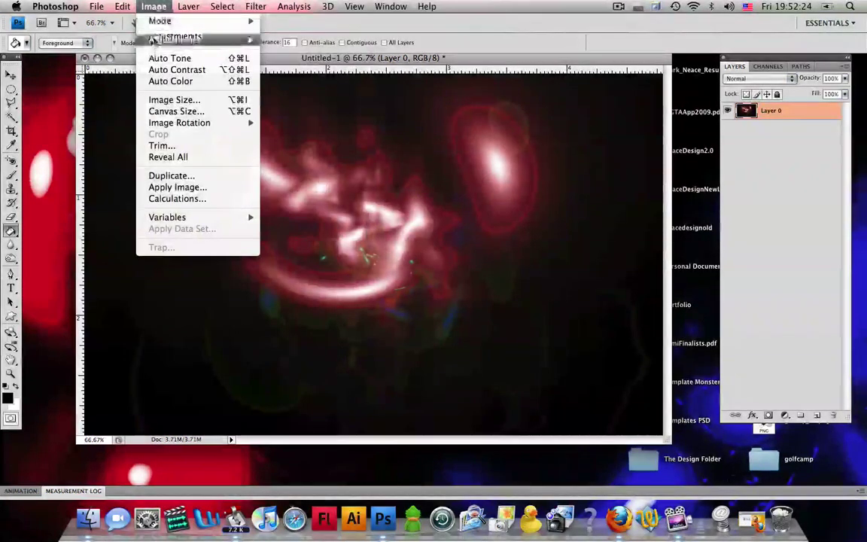
mouse_move(158, 39)
click(308, 104)
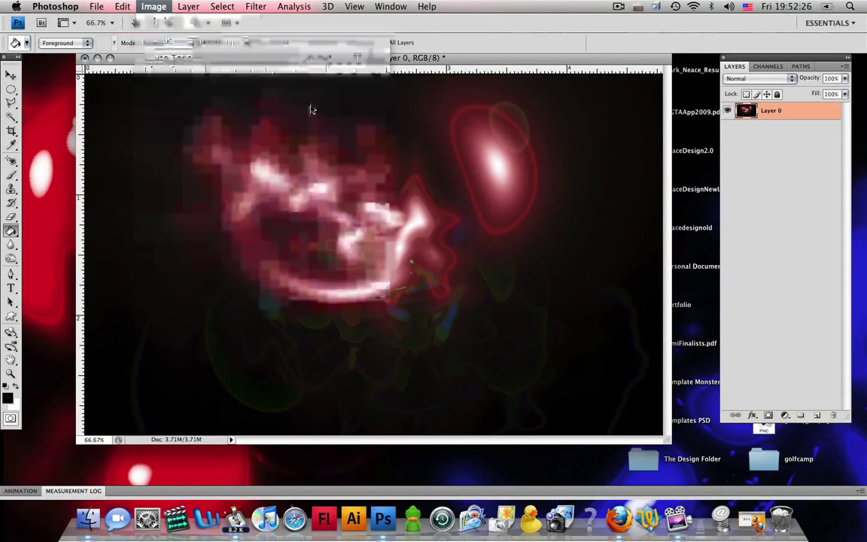
drag(748, 362, 549, 244)
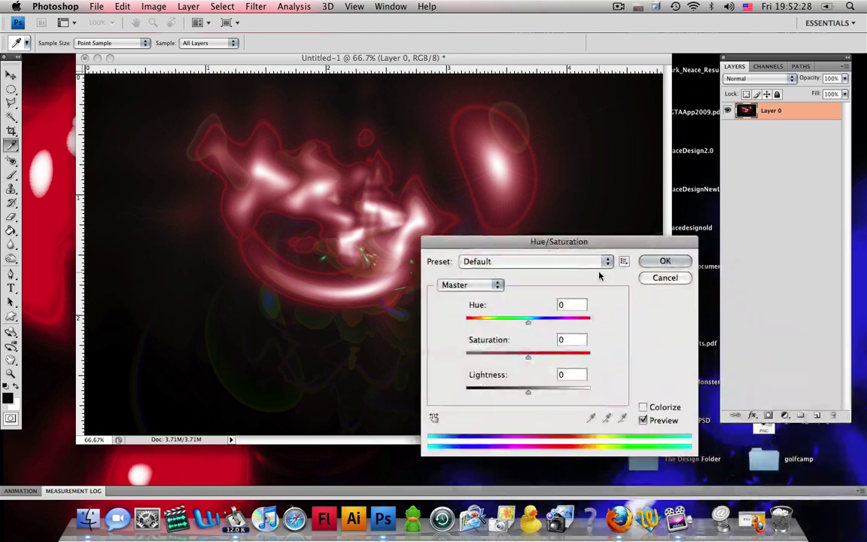
click(644, 408)
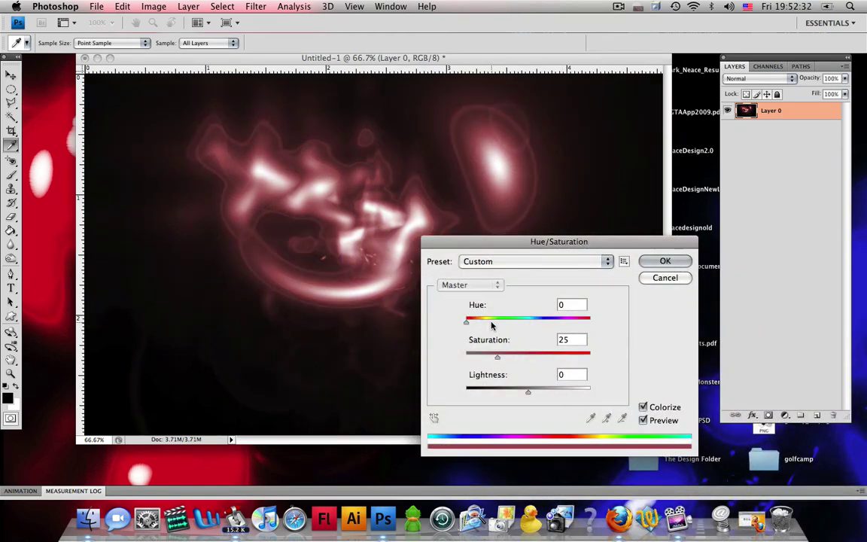
drag(482, 324, 497, 324)
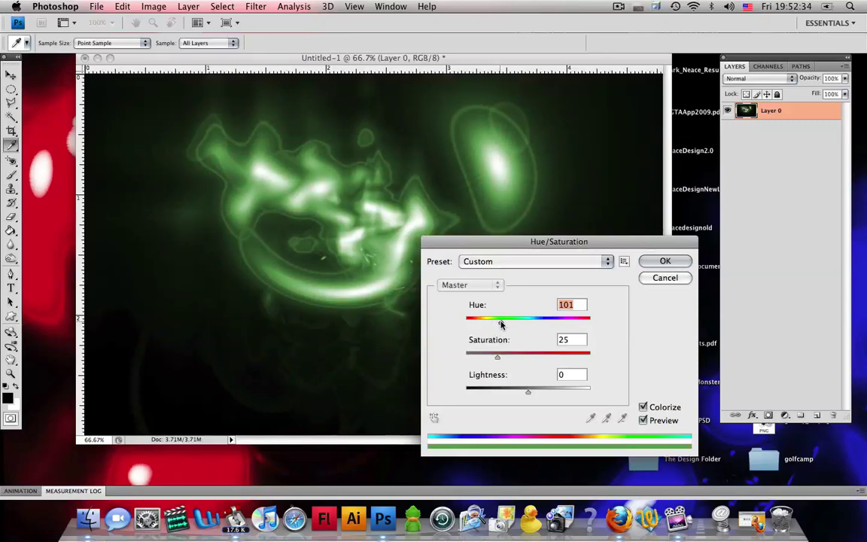
drag(529, 361, 540, 362)
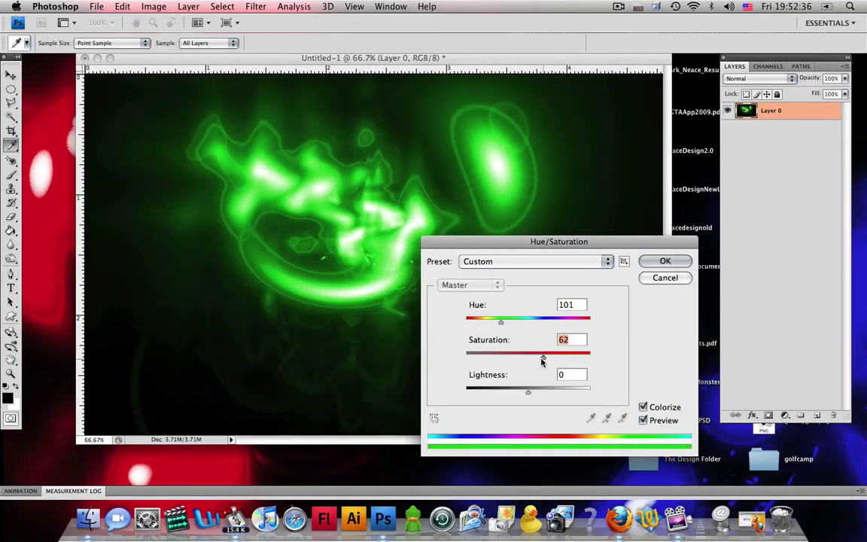
drag(501, 324, 495, 323)
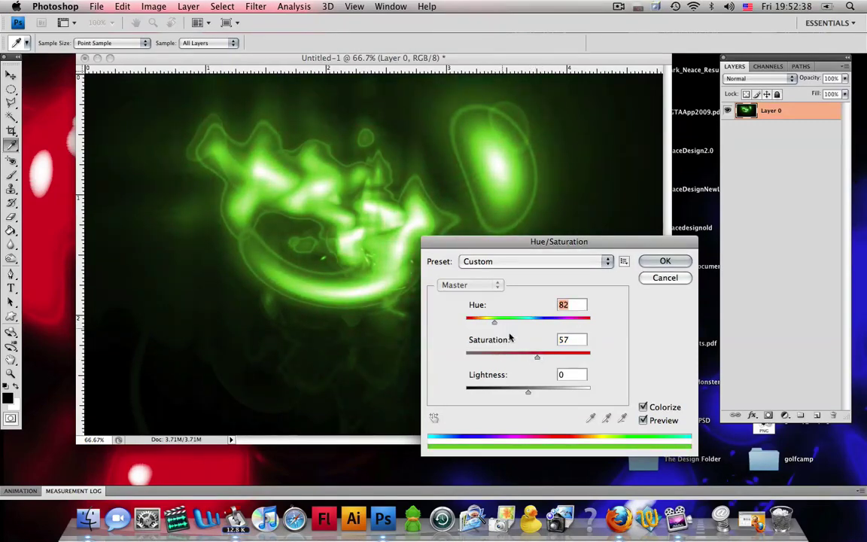
drag(548, 362, 550, 361)
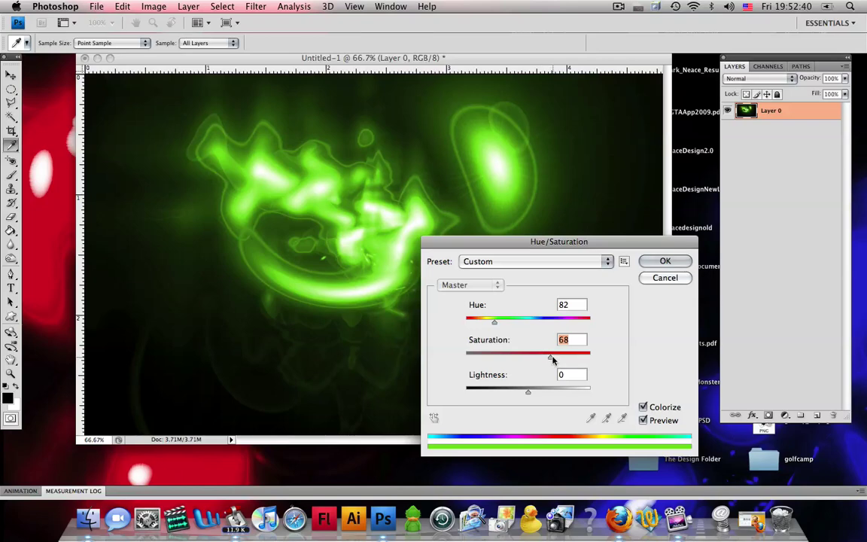
click(644, 260)
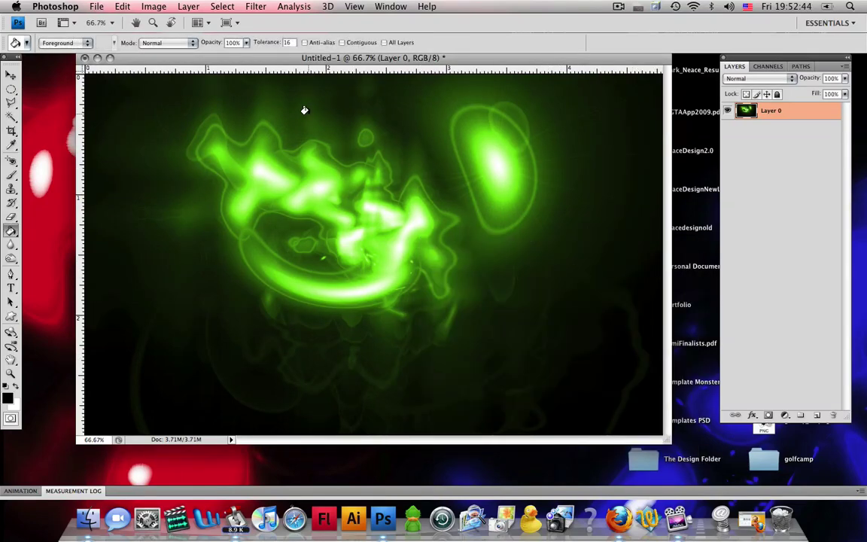
click(248, 6)
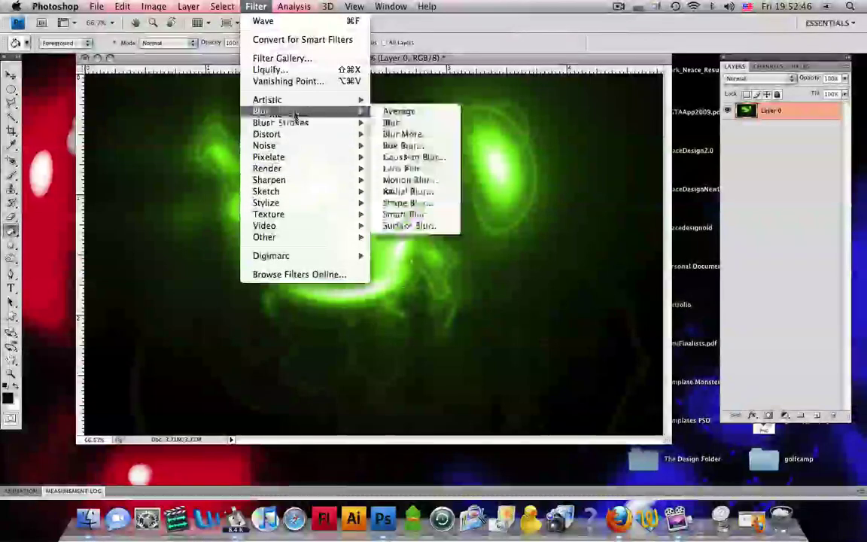
Apply a Gaussian Blur with a raised radius to soften the green glow
mouse_move(301, 111)
click(408, 155)
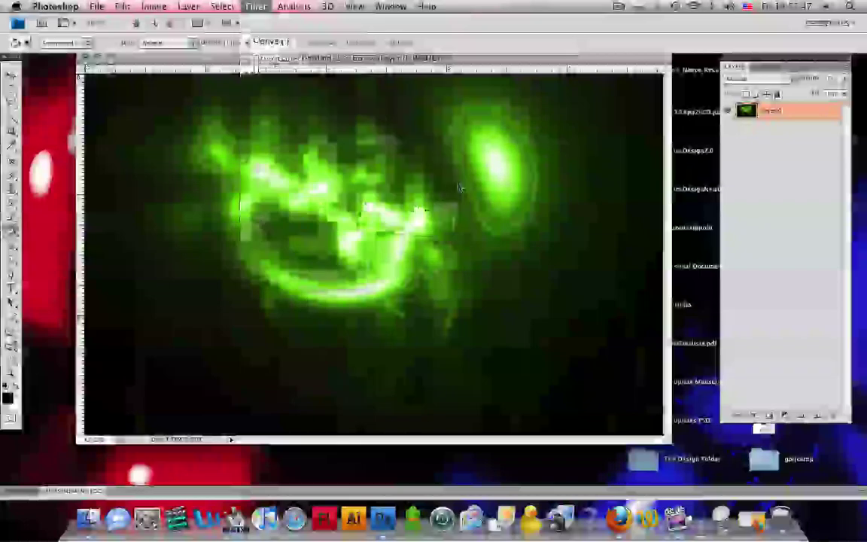
drag(505, 396, 480, 392)
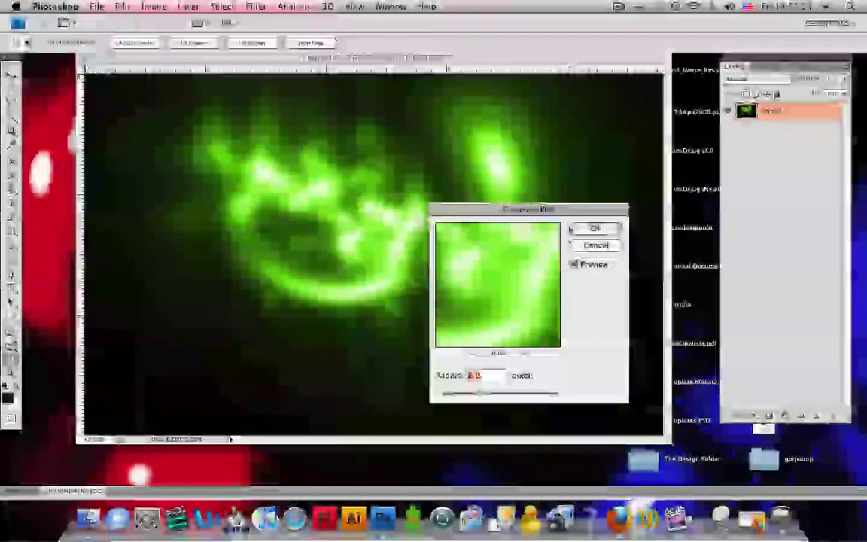
click(593, 227)
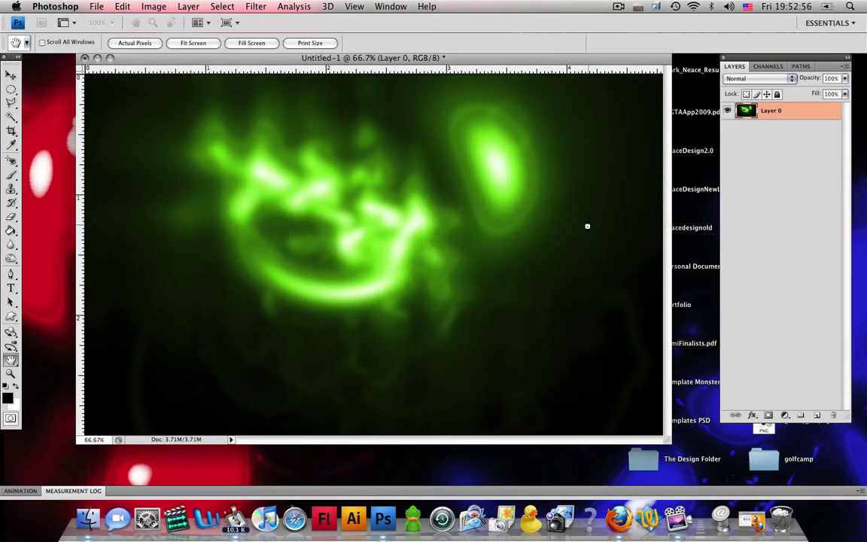
Undo the stray black paint-bucket fill and the Gaussian Blur, ready to reapply it
key(g)
click(585, 222)
key(ctrl+z)
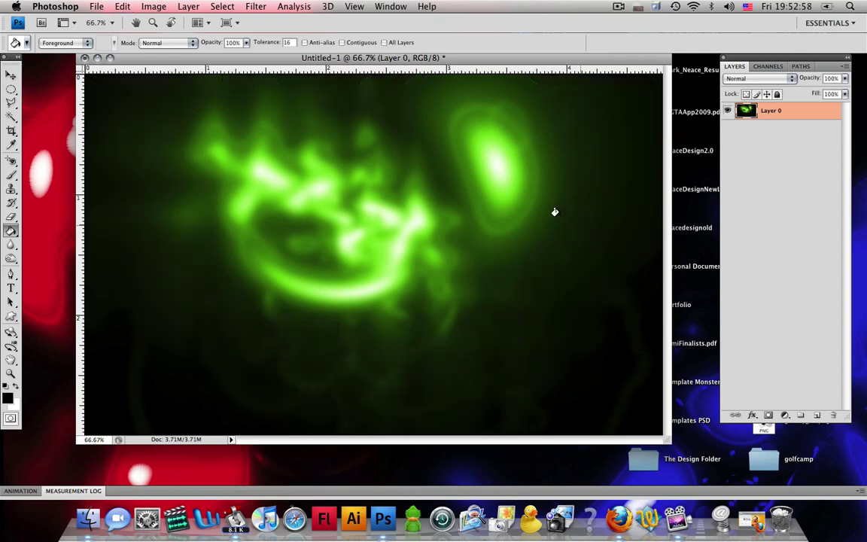
click(154, 6)
mouse_move(125, 7)
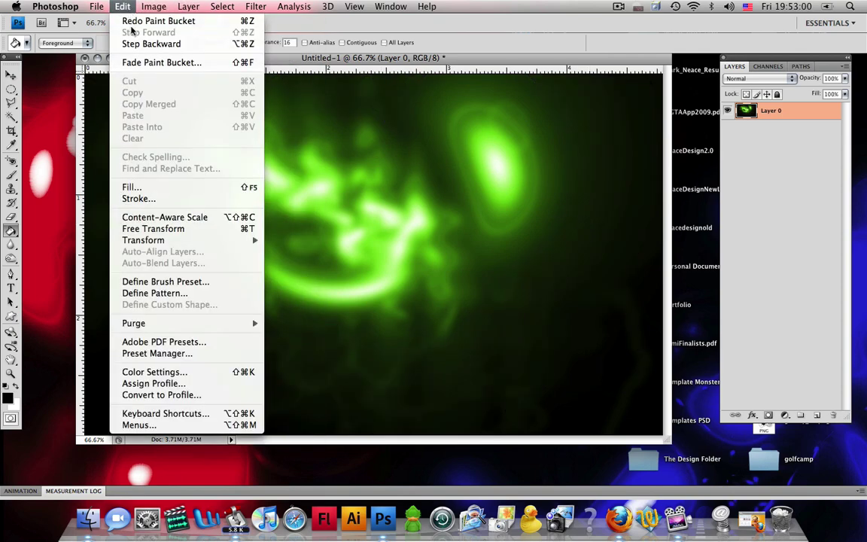
click(344, 60)
key(alt+super+z)
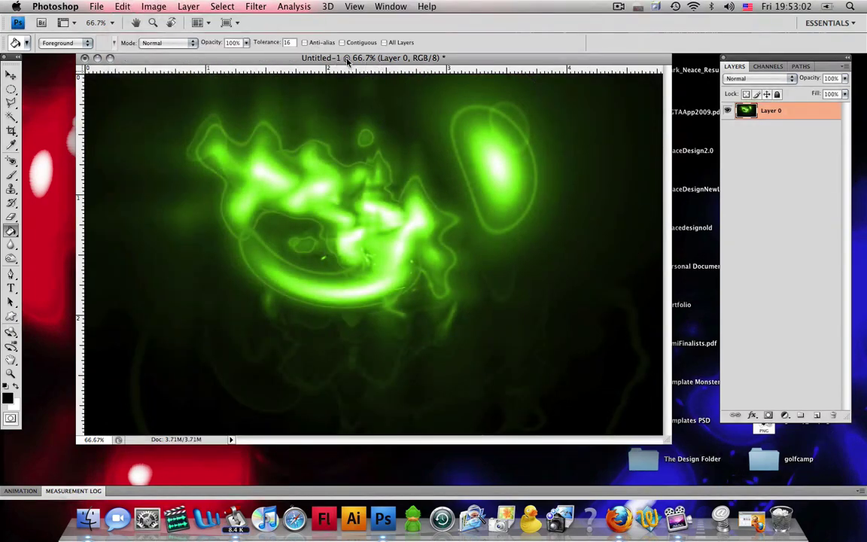
click(256, 6)
Reapply the Gaussian Blur and fade it in Overlay mode at lowered opacity
click(283, 21)
click(122, 6)
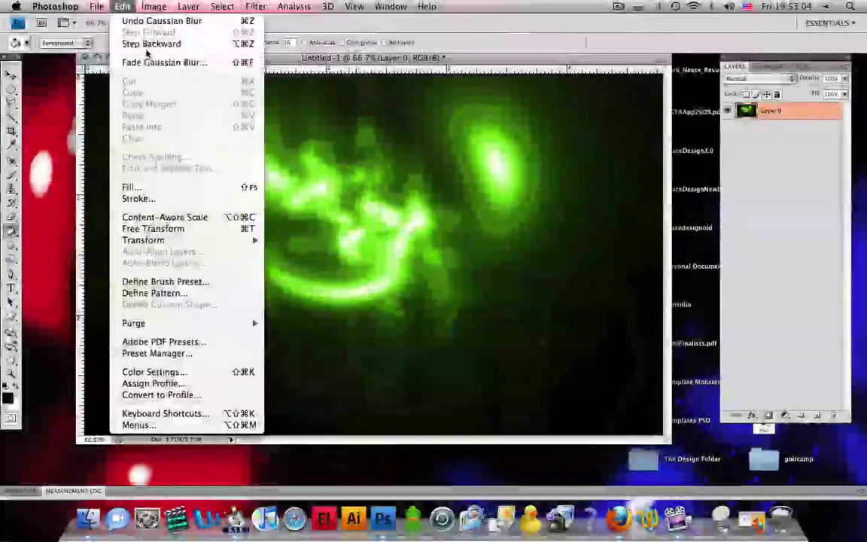
click(158, 61)
click(512, 363)
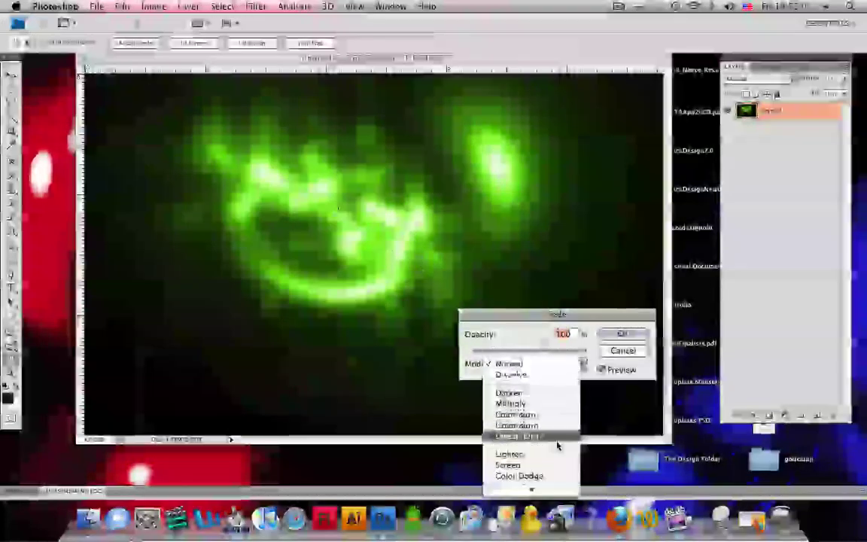
mouse_move(532, 485)
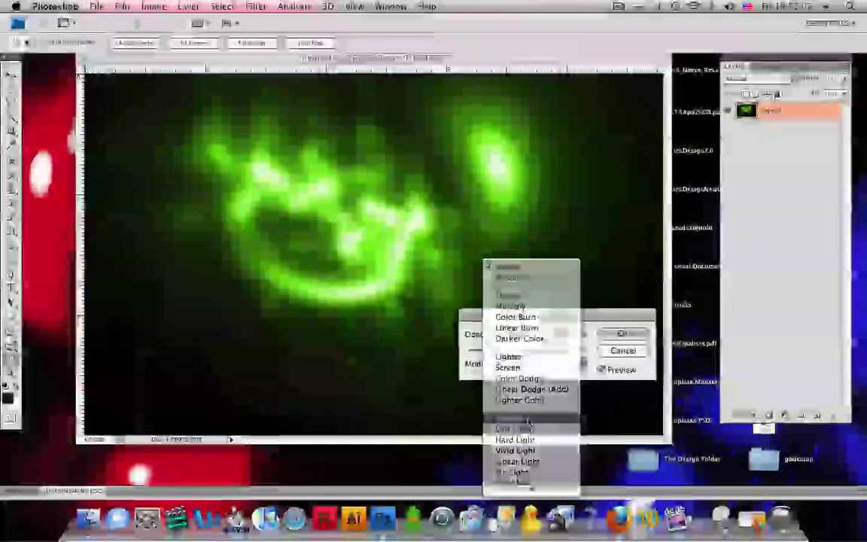
click(529, 422)
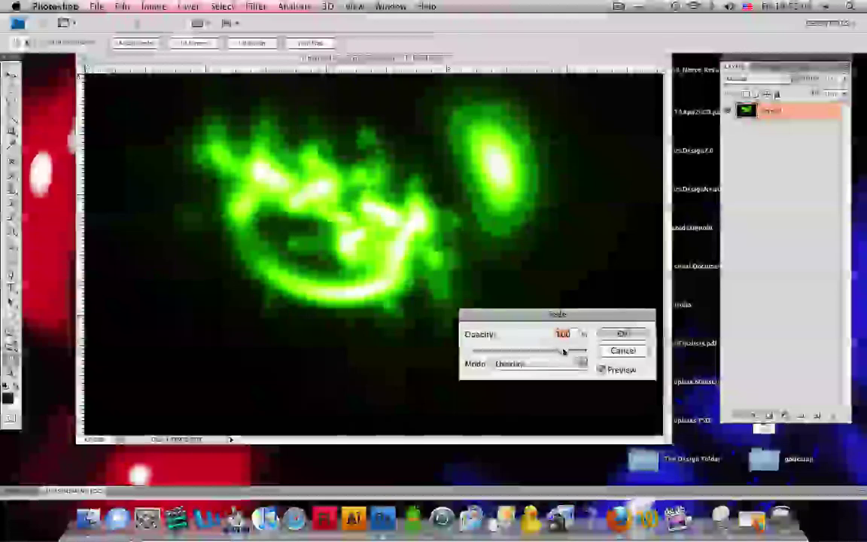
mouse_move(563, 352)
mouse_down()
mouse_move(550, 356)
mouse_move(572, 352)
mouse_move(559, 350)
mouse_move(566, 354)
mouse_up()
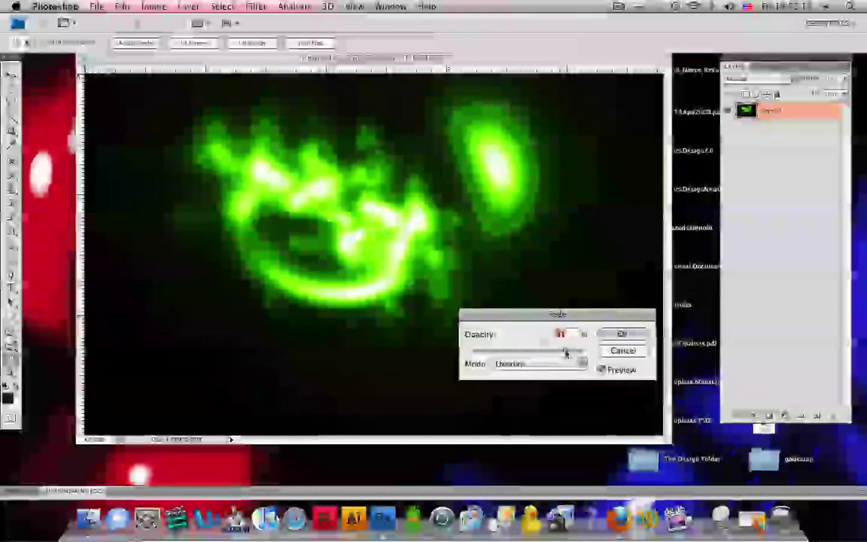
click(625, 333)
Apply the Wind filter (Wind, From the Right) to streak the green glow
click(255, 6)
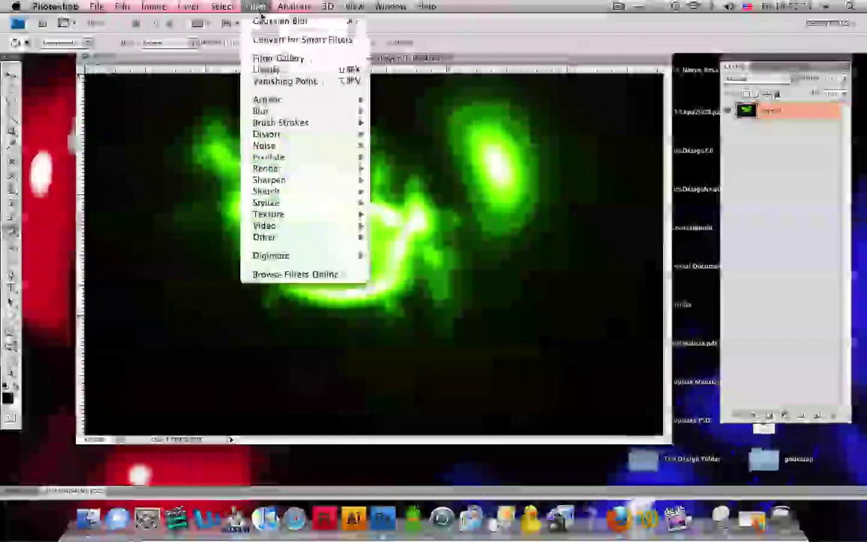
mouse_move(301, 203)
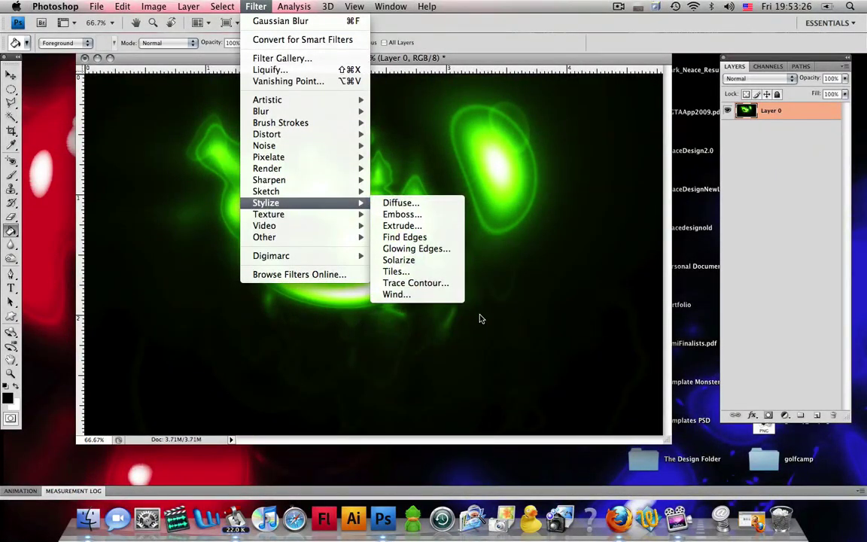
click(448, 302)
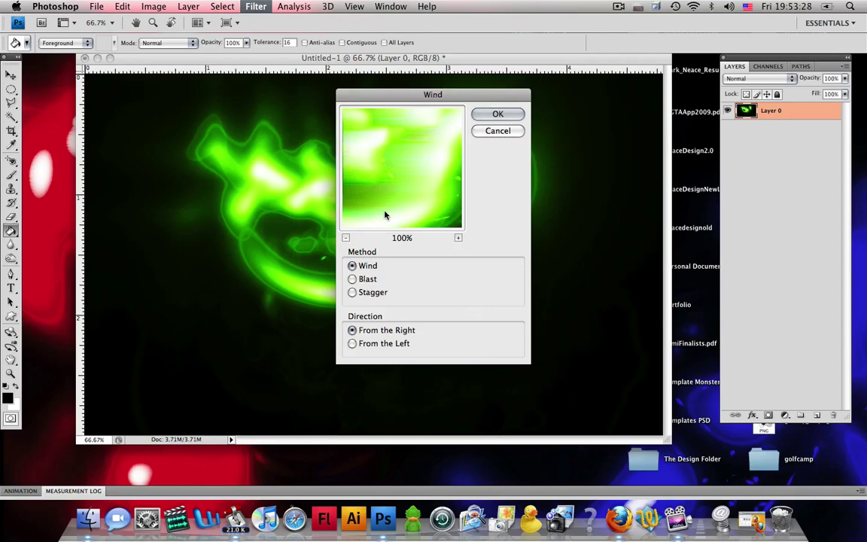
click(345, 237)
click(346, 238)
click(346, 237)
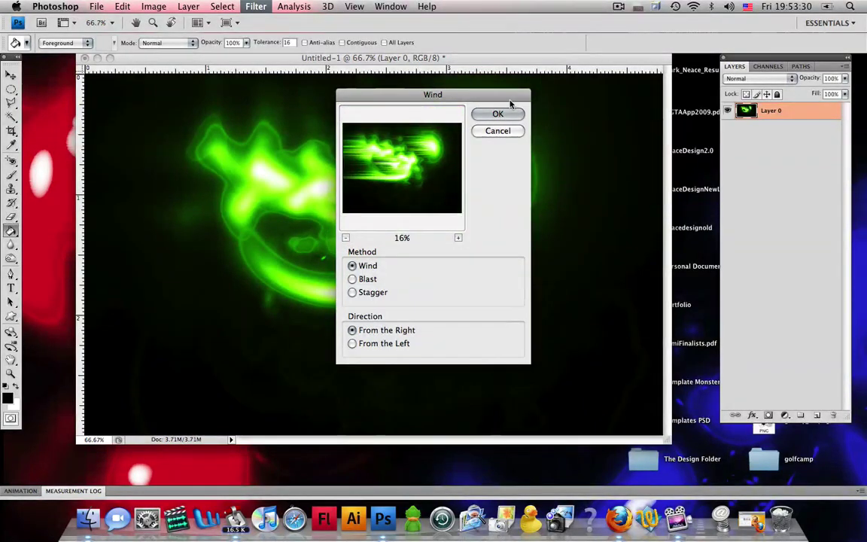
click(498, 113)
Fade the Wind to Normal mode at about 18% opacity after trying Overlay
click(122, 6)
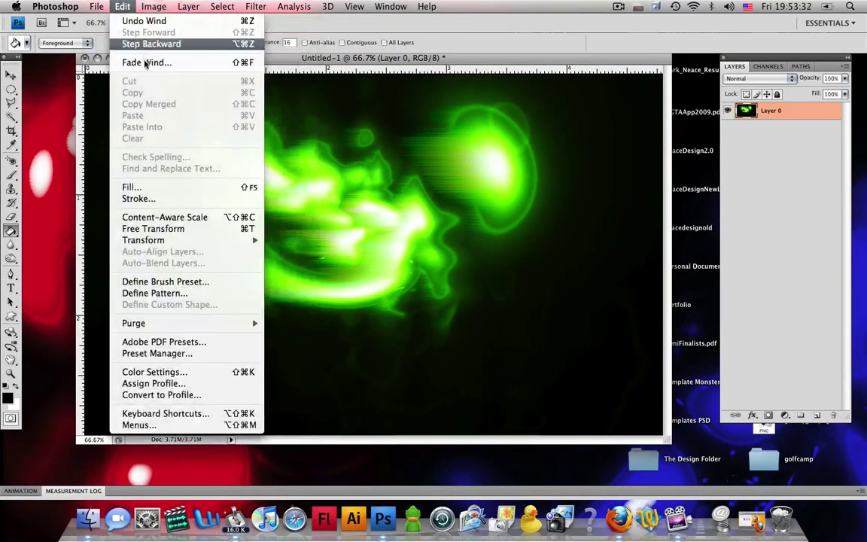
click(146, 64)
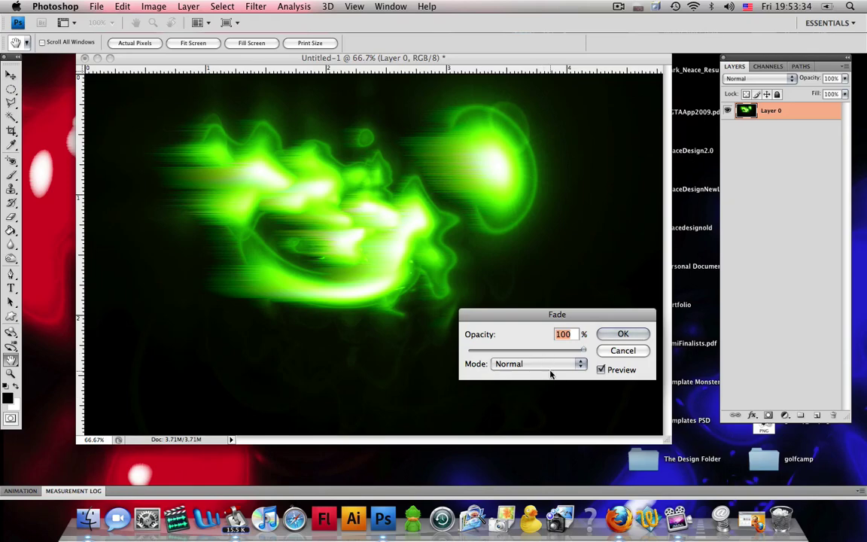
click(543, 364)
click(541, 445)
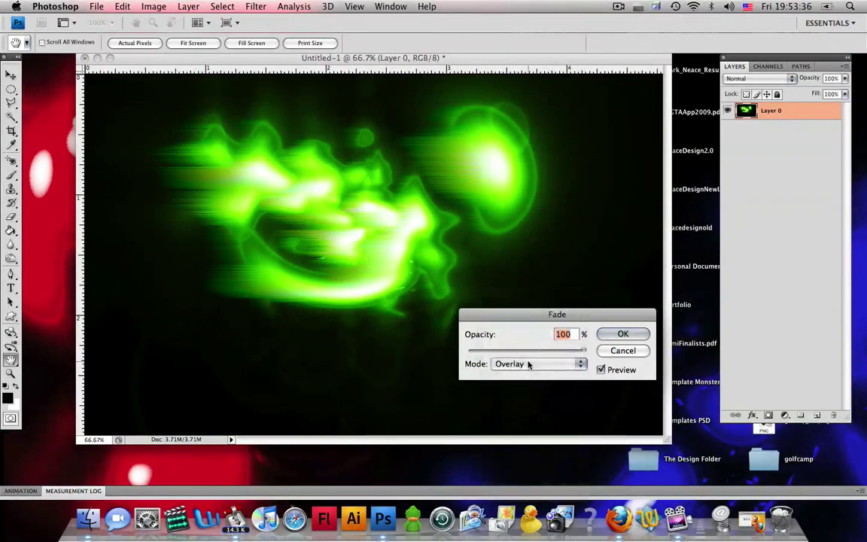
drag(548, 353, 529, 358)
click(527, 363)
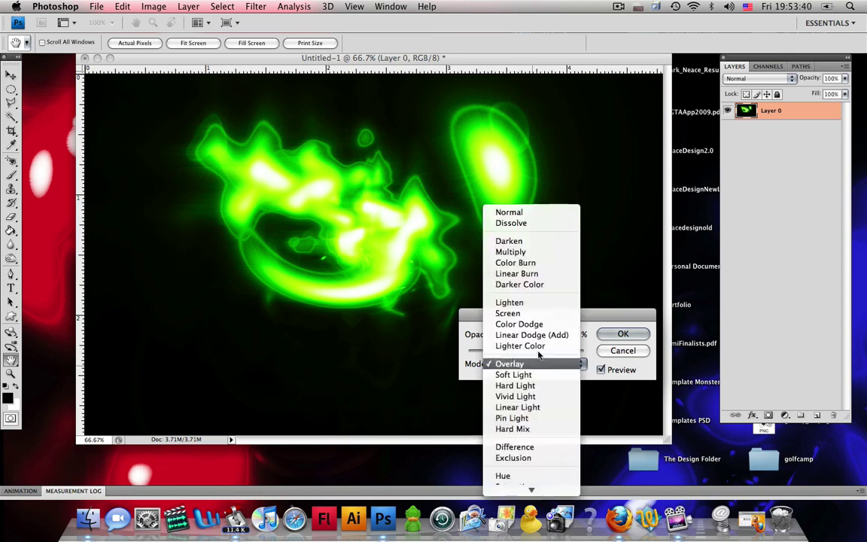
click(509, 208)
drag(533, 354, 506, 352)
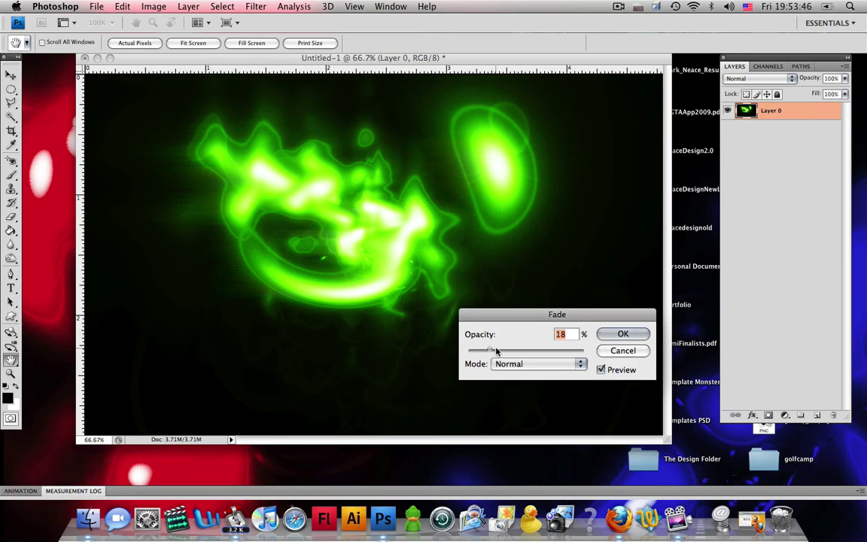
click(610, 332)
Set Contrast to 2 in Brightness/Contrast for a slight boost to the glow
key(g)
click(154, 6)
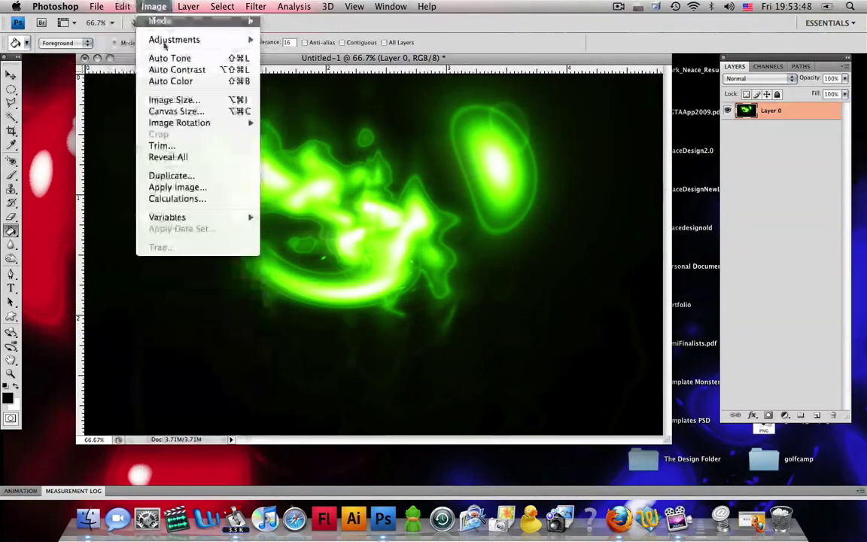
mouse_move(159, 39)
click(316, 40)
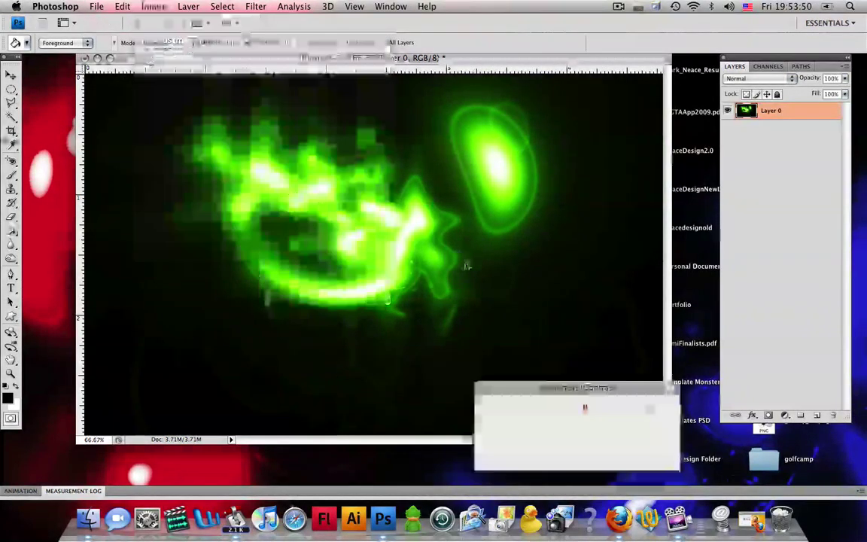
drag(561, 449, 550, 448)
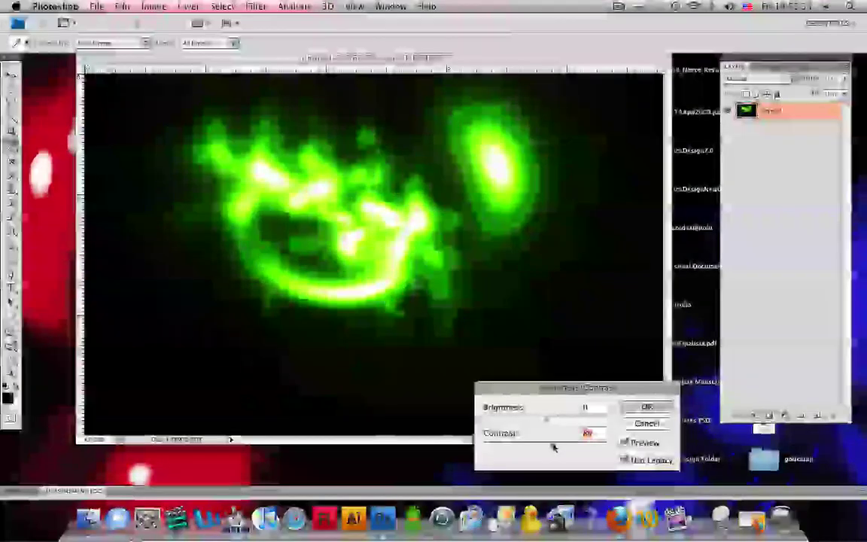
click(631, 405)
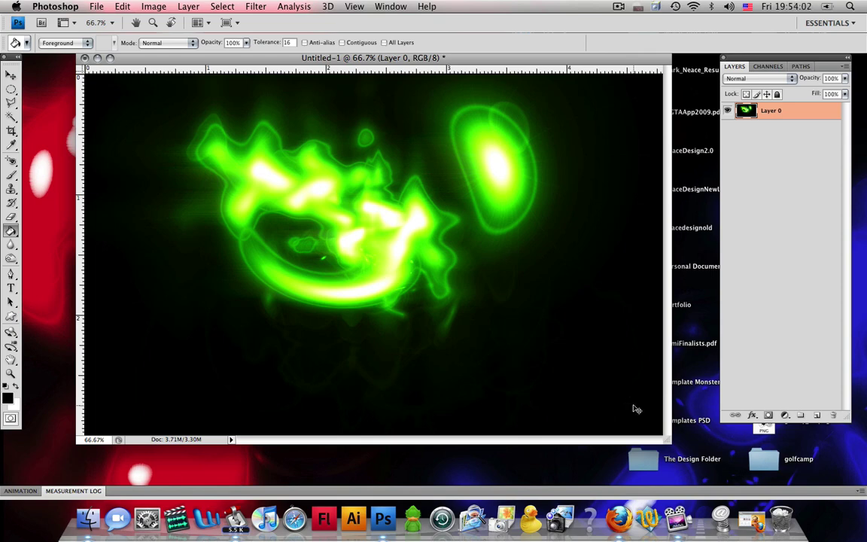
Save the artwork as weirdwallpaper2.jpg in JPEG format at quality 12 Maximum
key(super+s)
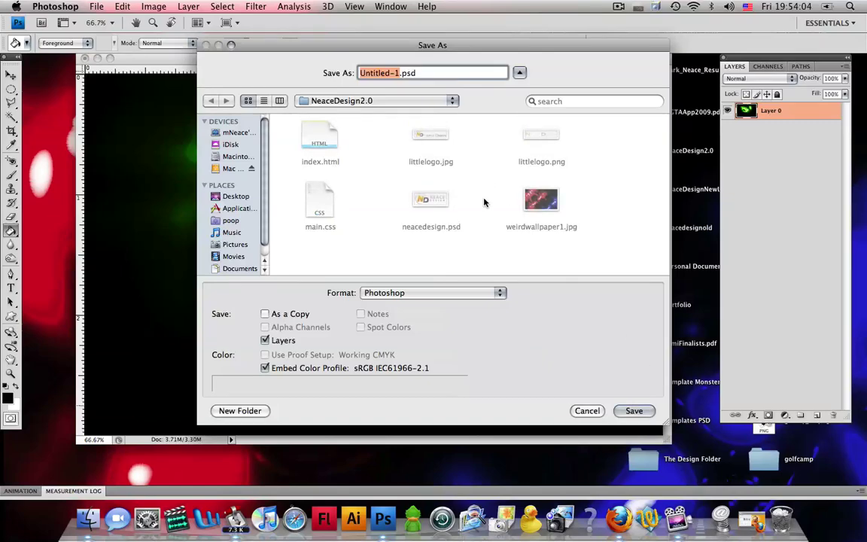
click(537, 193)
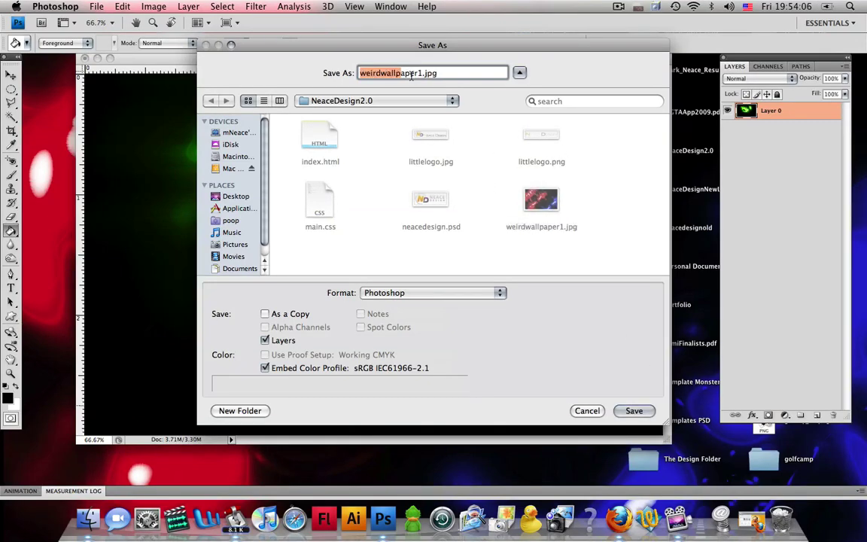
click(424, 73)
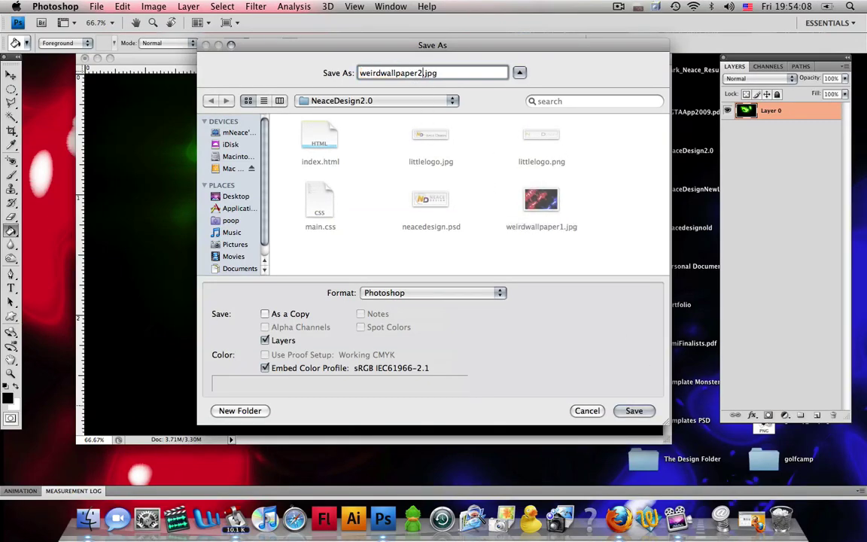
text(2)
click(433, 293)
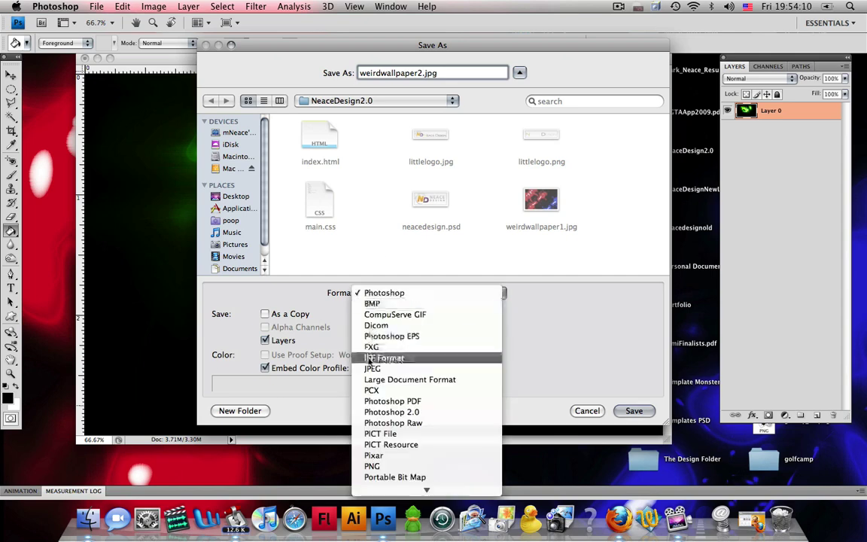
click(384, 336)
click(634, 411)
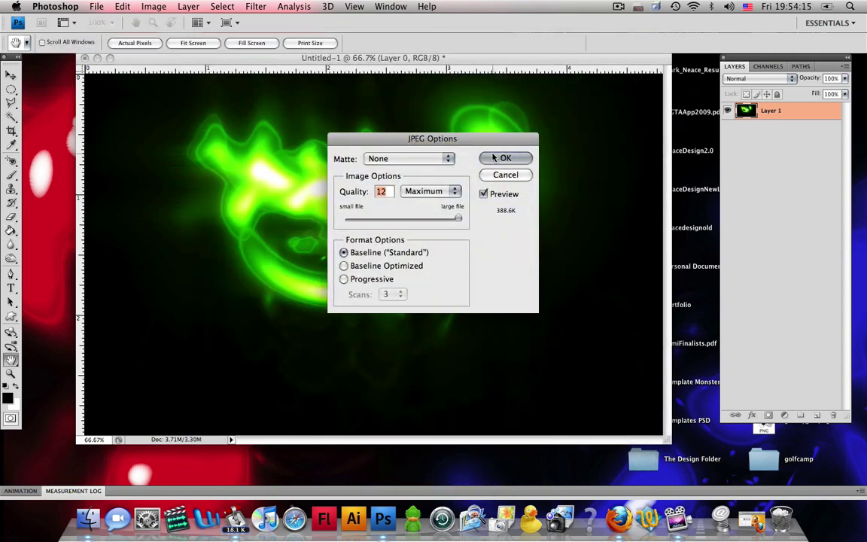
click(505, 158)
key(g)
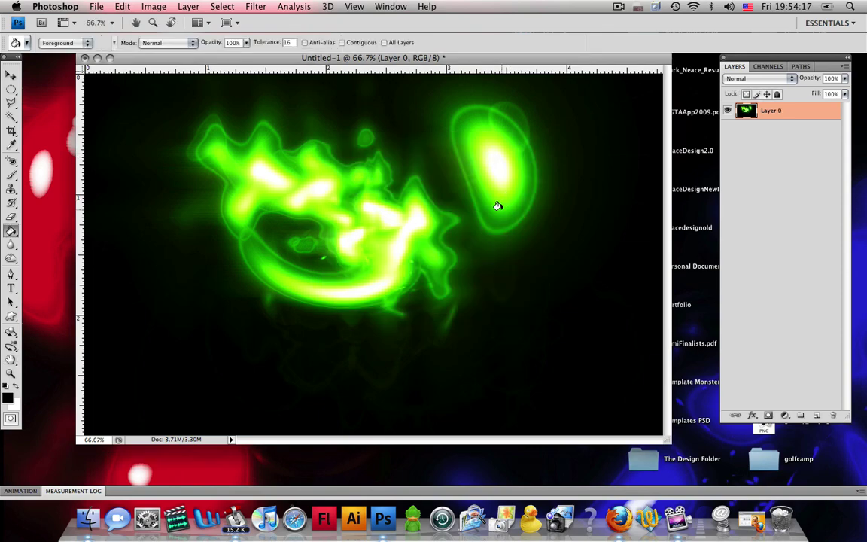
key(F11)
Set weirdwallpaper2 as the desktop background from the desktop's context menu
click(350, 319)
right_click(352, 314)
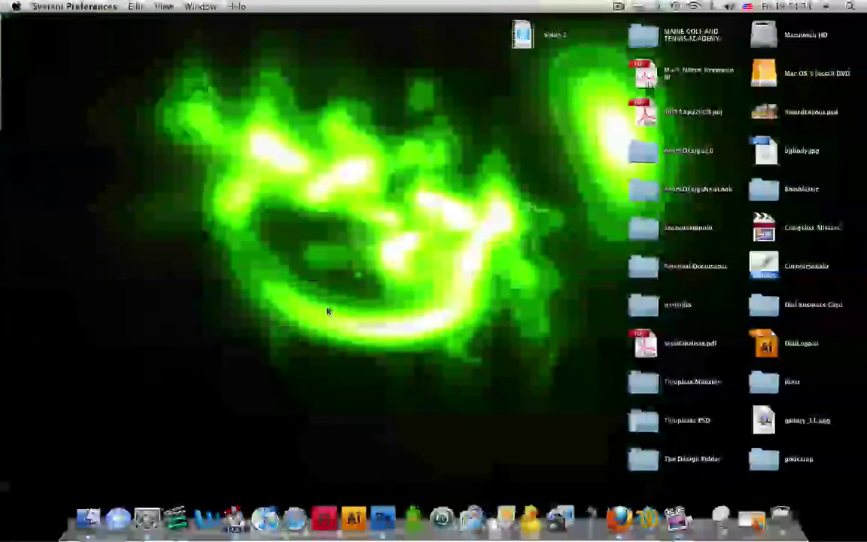
click(272, 349)
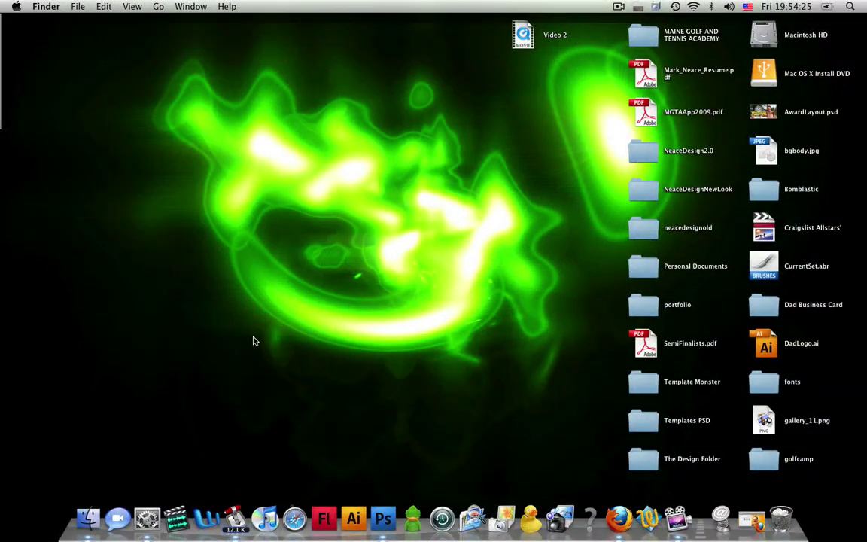
Bring Photoshop back to the front with the document viewed at 66.7%
key(F11)
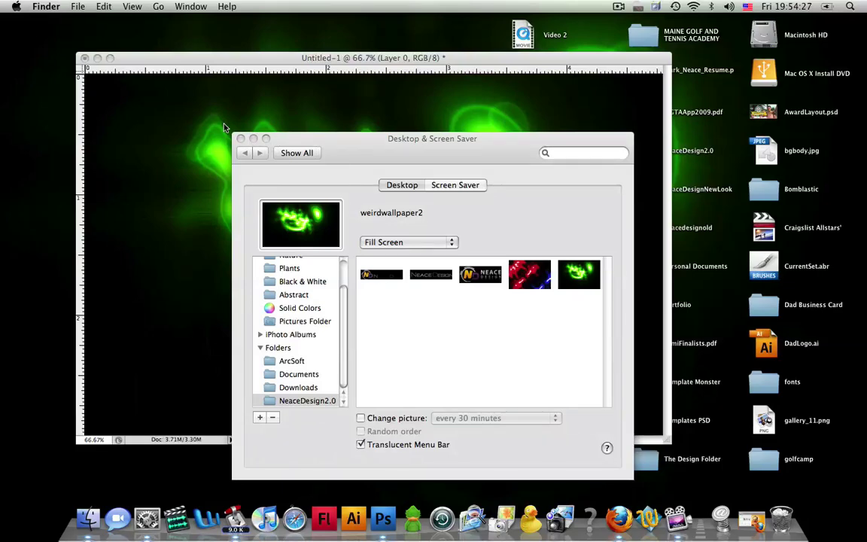
click(189, 102)
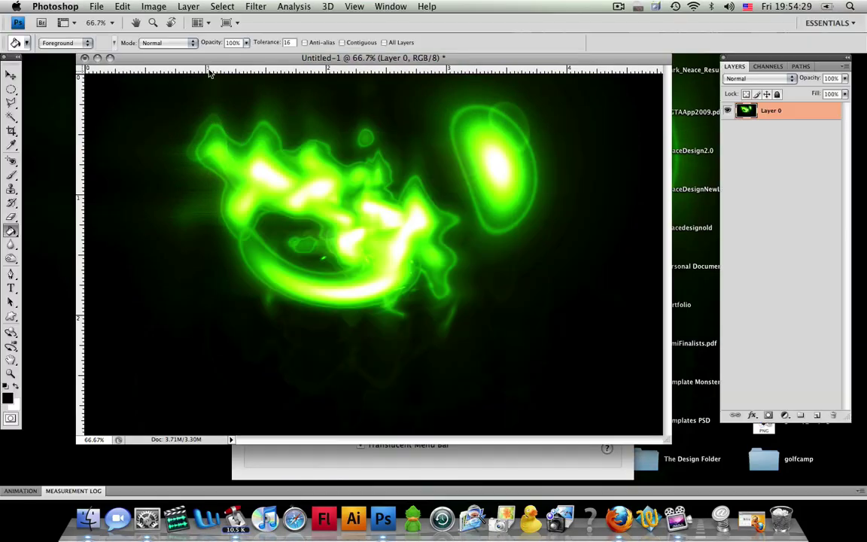
key(super+0)
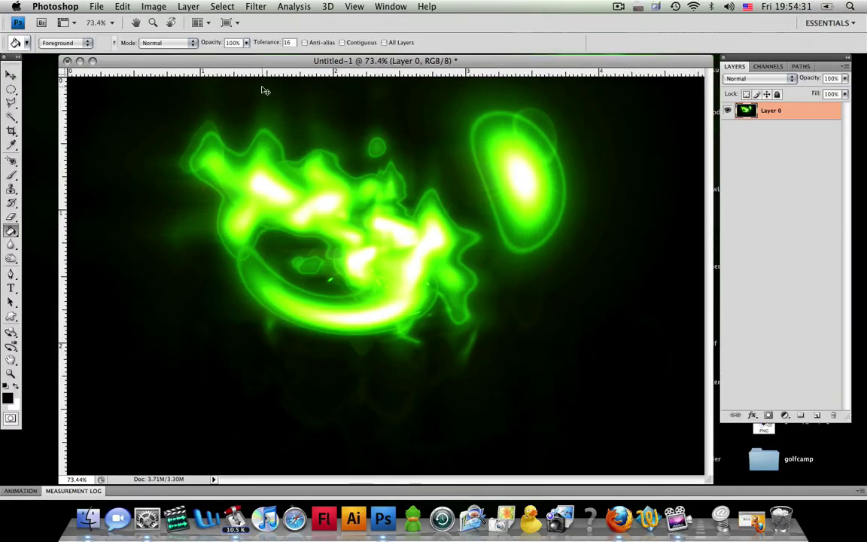
key(super+equal)
key(super+minus)
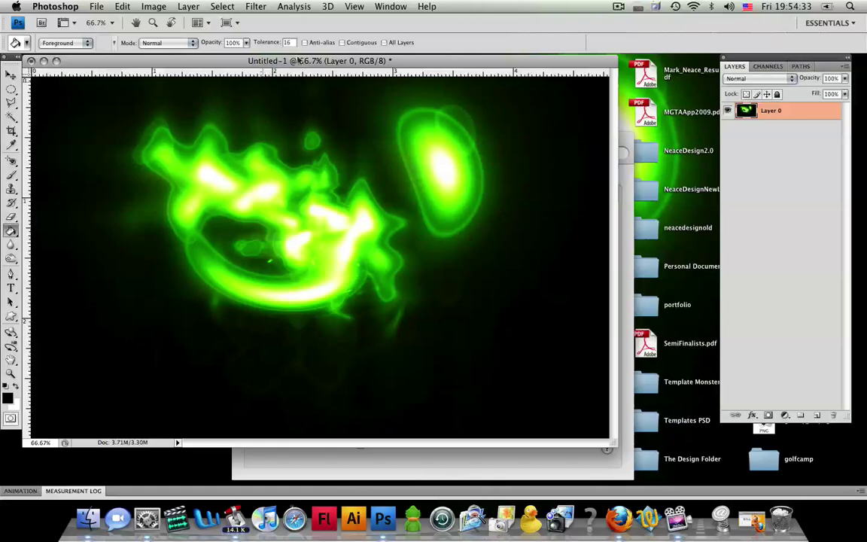
Step back to the red multi-layer artwork and duplicate the glow layers above the black background
key(super+z)
key(super+z)
key(super+z)
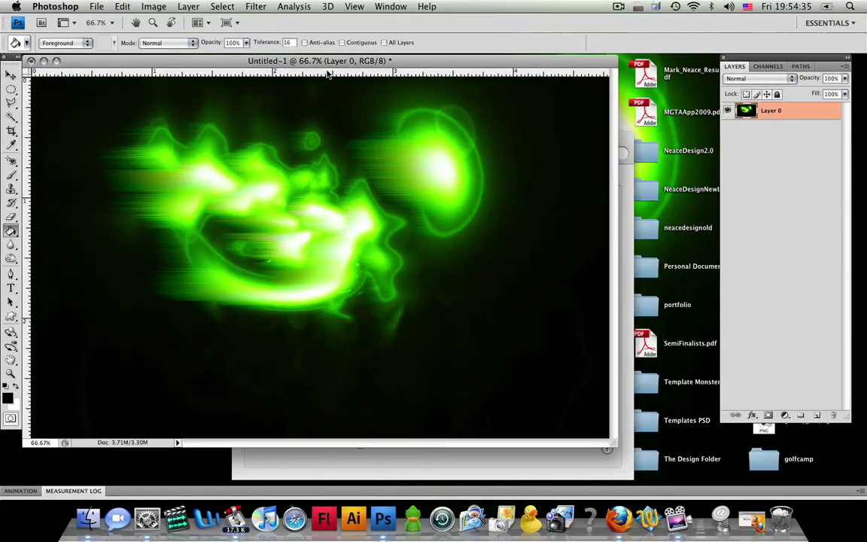
key(super+z)
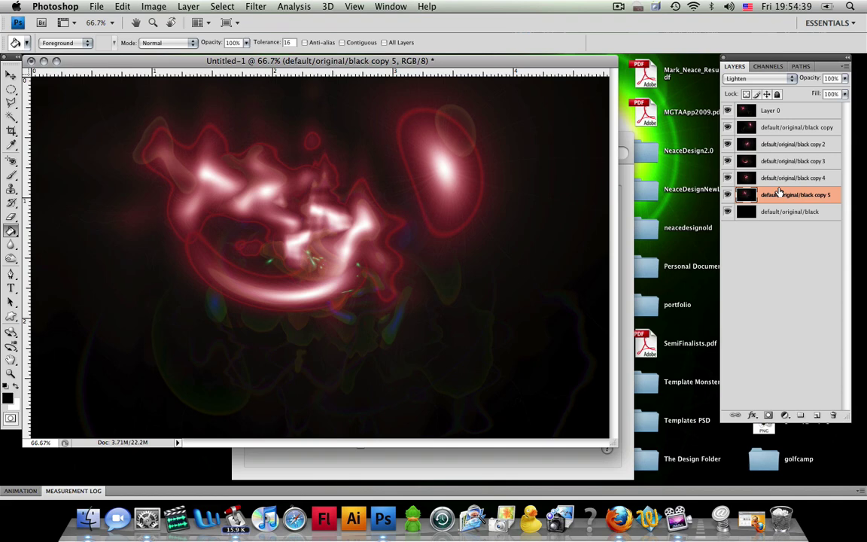
shift+click(778, 113)
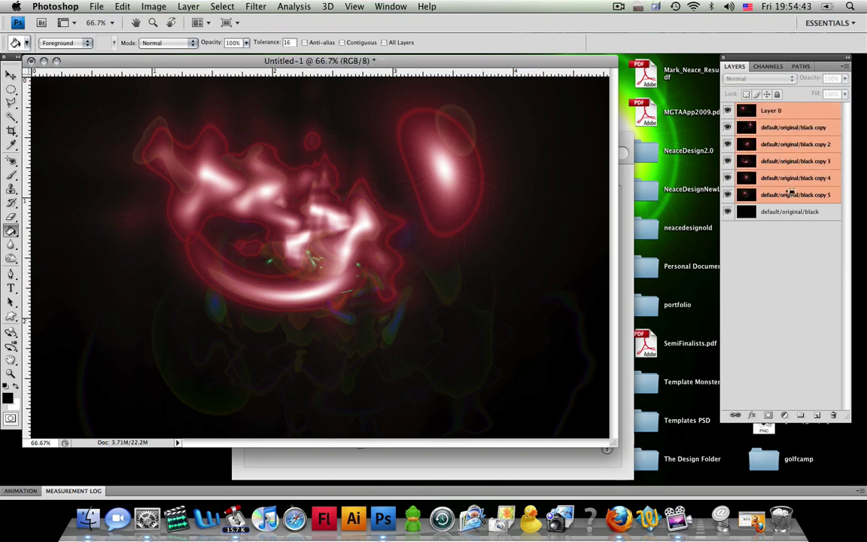
drag(791, 193, 788, 199)
drag(789, 202, 788, 203)
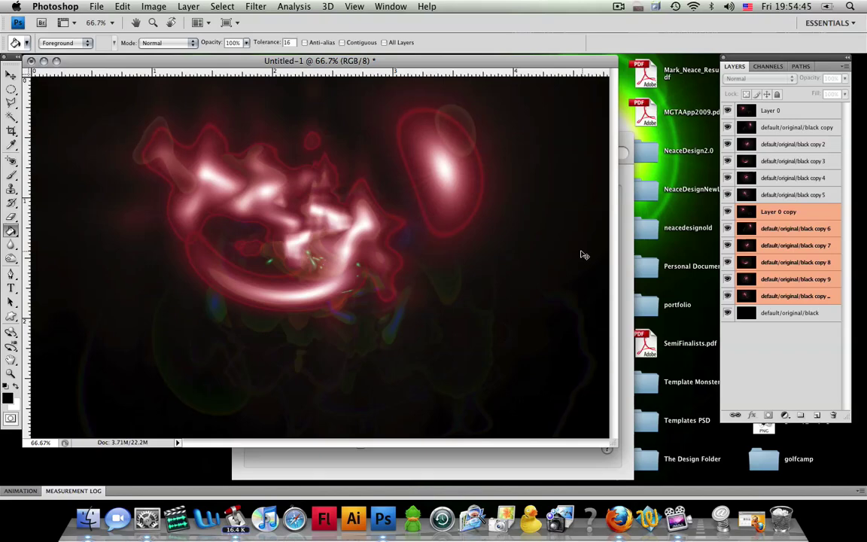
Flip the duplicated glow layers horizontally to mirror the design
key(super+t)
right_click(343, 250)
click(367, 390)
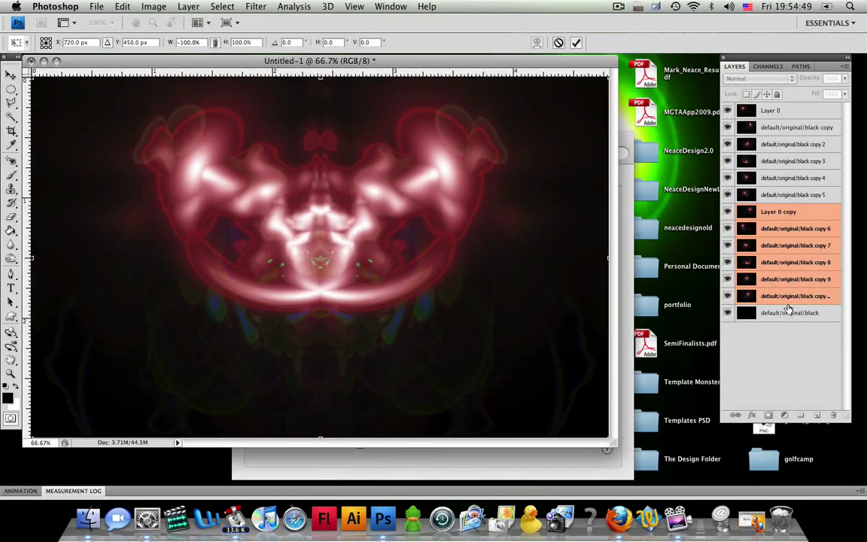
key(Return)
key(g)
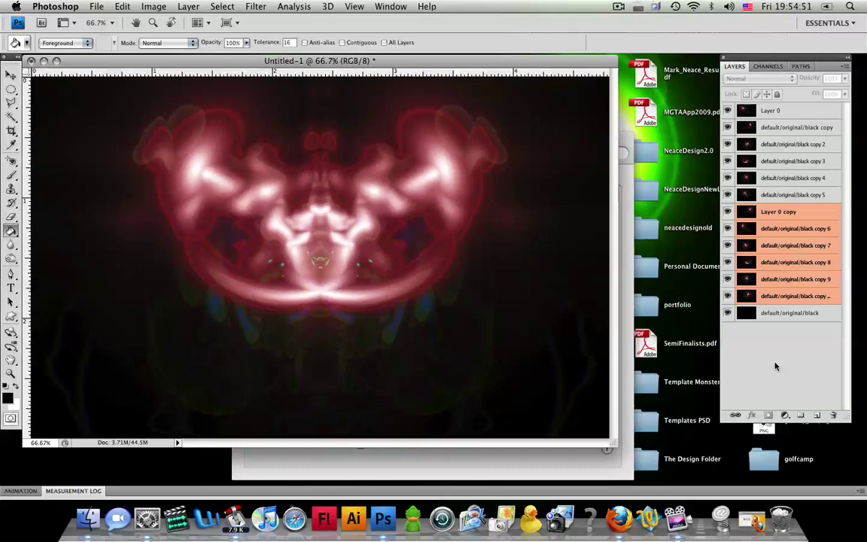
Select all layers from Layer 0 down to the bottom black layer
click(775, 296)
shift+click(772, 110)
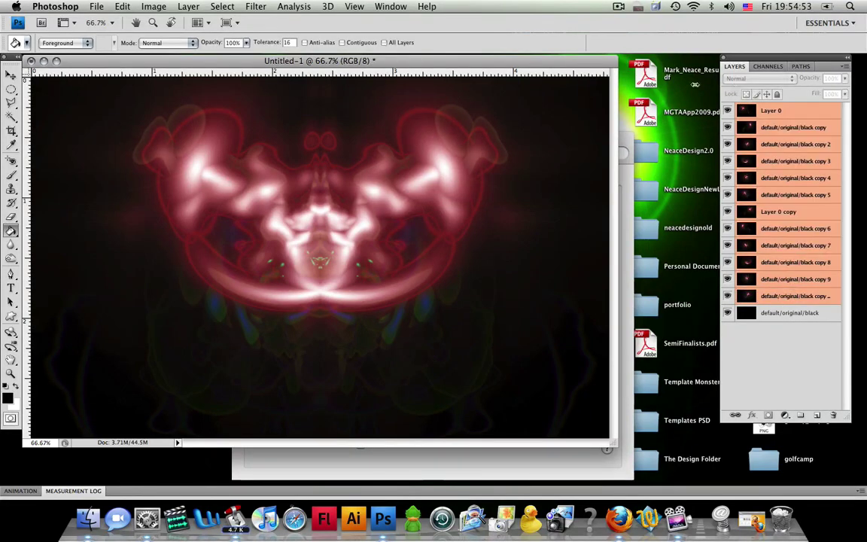
click(250, 8)
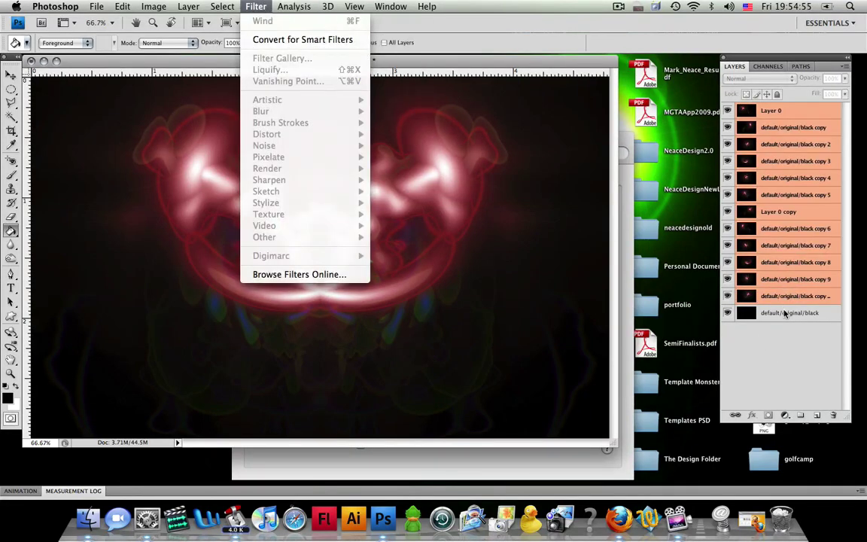
click(772, 384)
shift+click(768, 314)
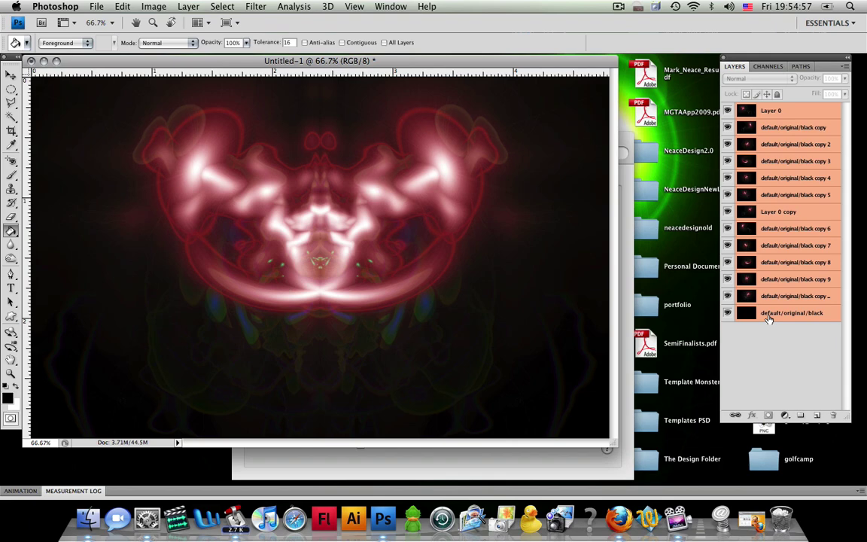
Merge the selected layers into one and colorize it blue at Hue 201, Saturation 69
key(super+e)
click(189, 6)
mouse_move(153, 7)
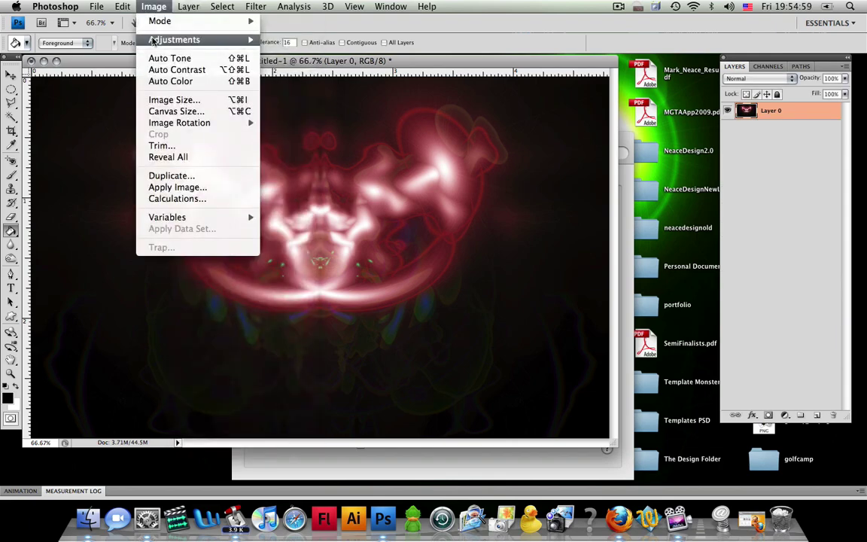
mouse_move(151, 39)
click(284, 94)
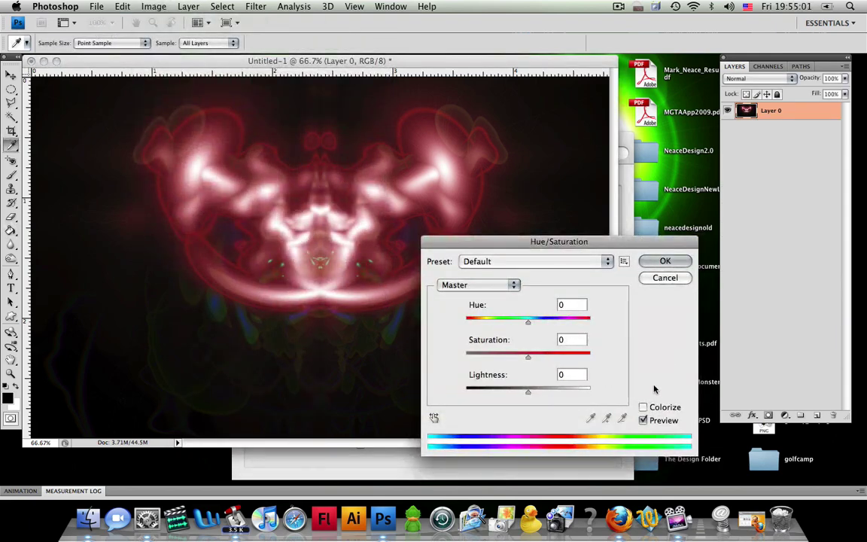
click(643, 407)
click(524, 352)
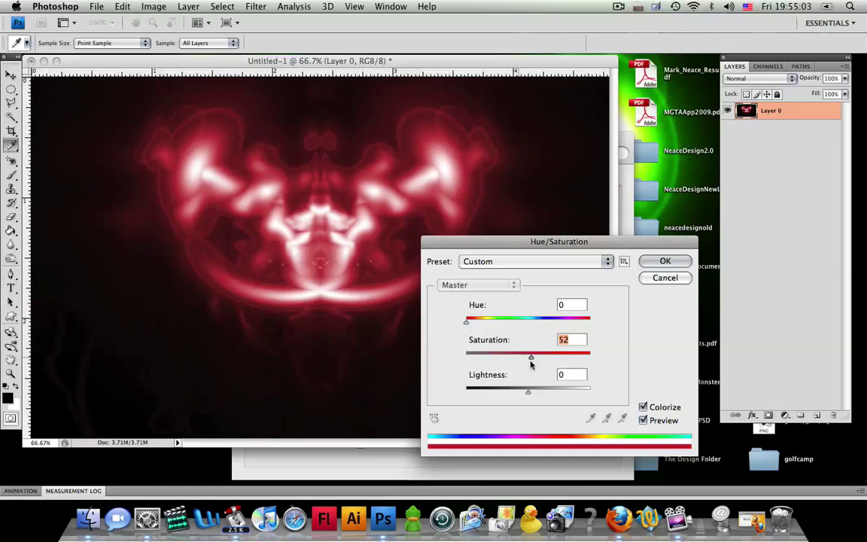
drag(469, 322, 518, 321)
drag(525, 358, 531, 358)
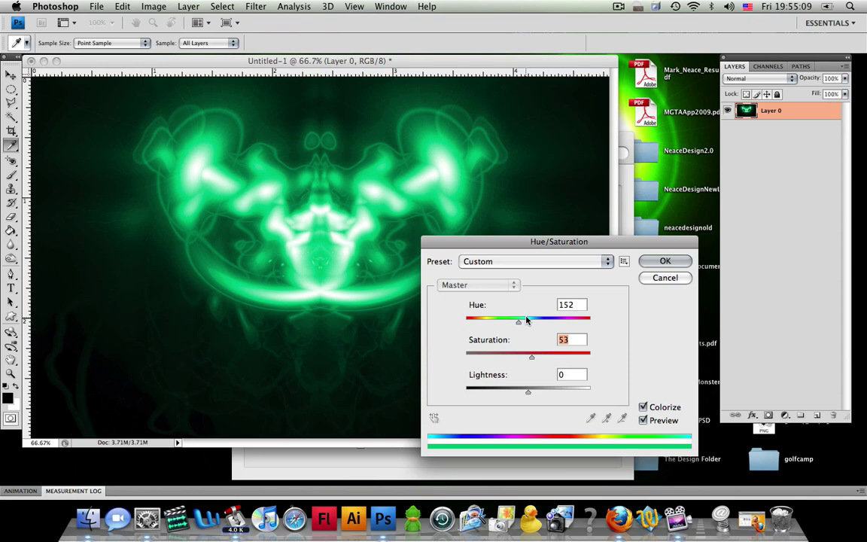
drag(526, 322, 536, 325)
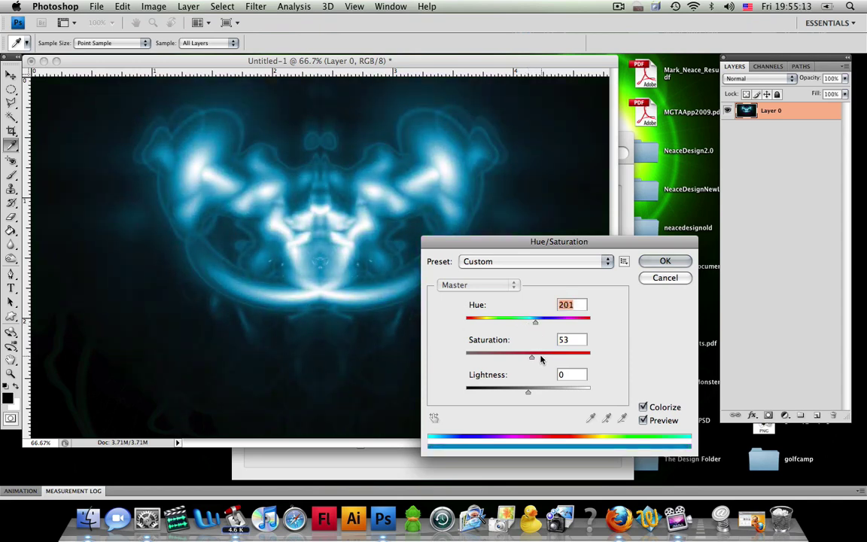
drag(533, 357, 552, 359)
Confirm the blue colorize and apply a Gaussian Blur to the image
click(663, 260)
click(222, 6)
mouse_move(256, 6)
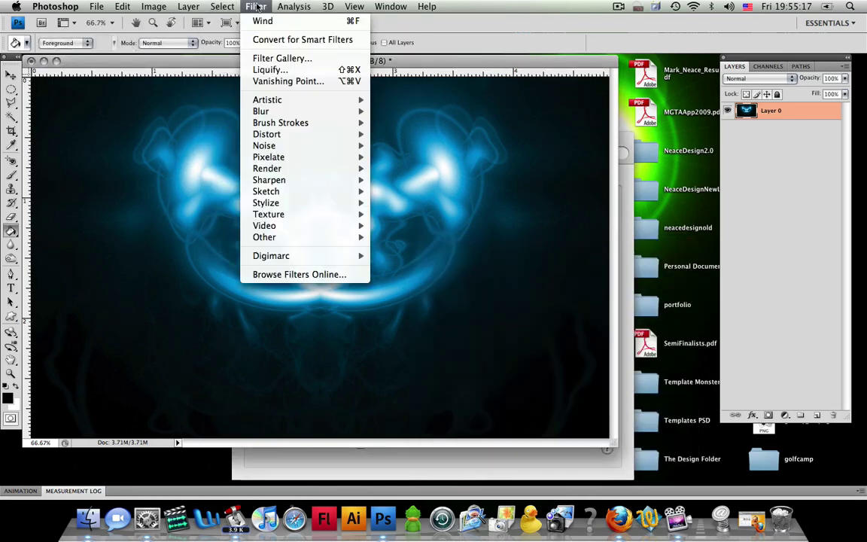
mouse_move(286, 111)
click(395, 156)
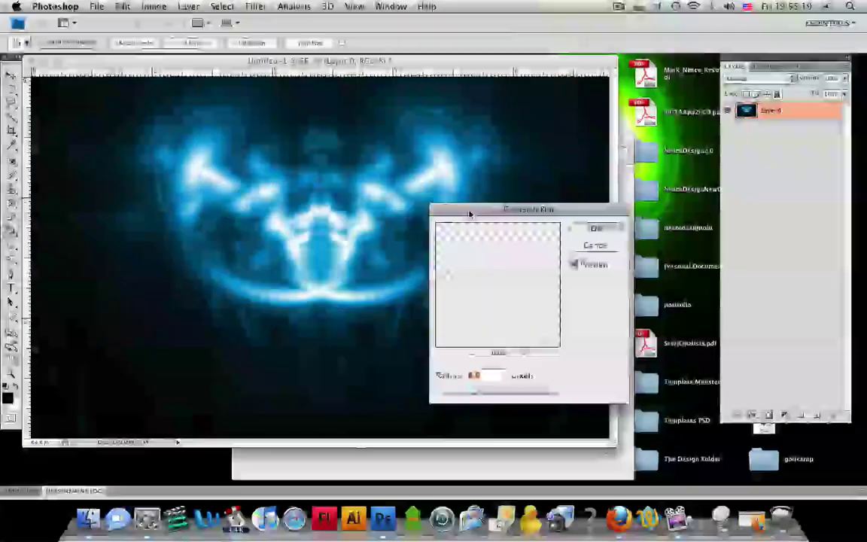
click(596, 226)
Fade the Gaussian Blur to Overlay mode at 69% opacity
click(154, 6)
mouse_move(122, 6)
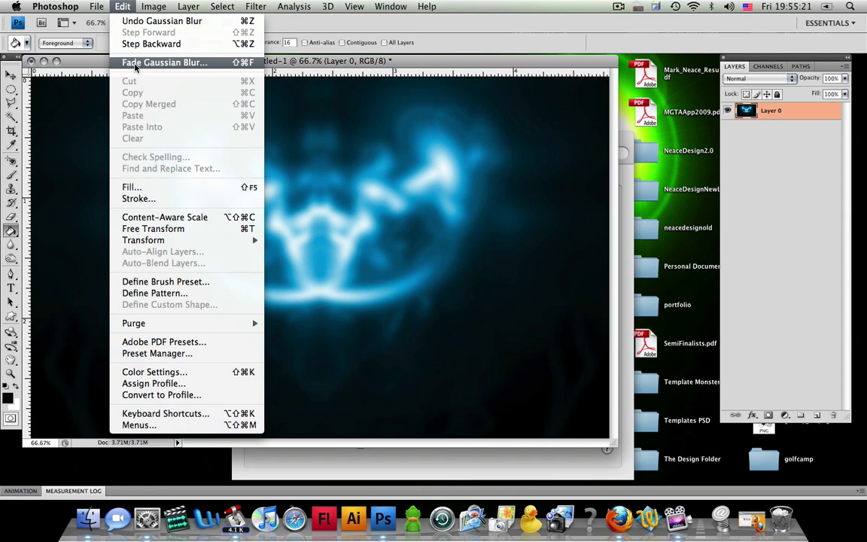
click(122, 63)
click(531, 364)
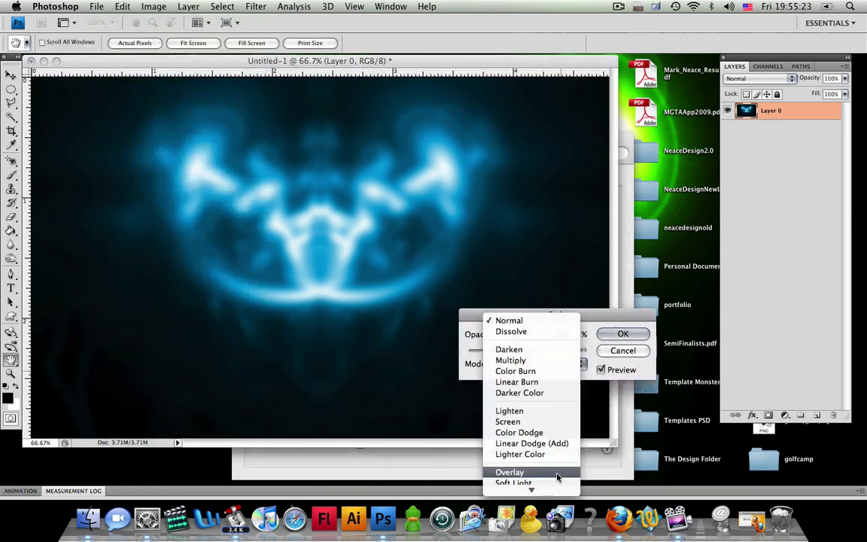
click(548, 462)
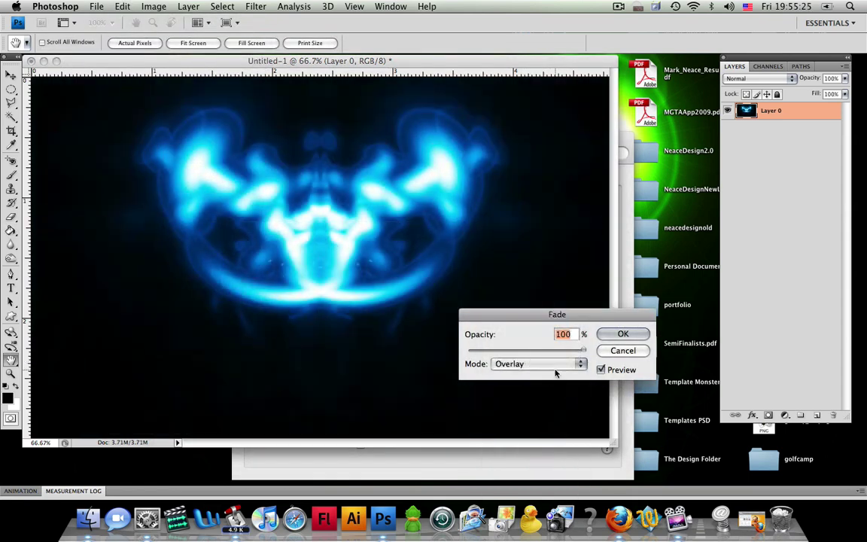
click(548, 352)
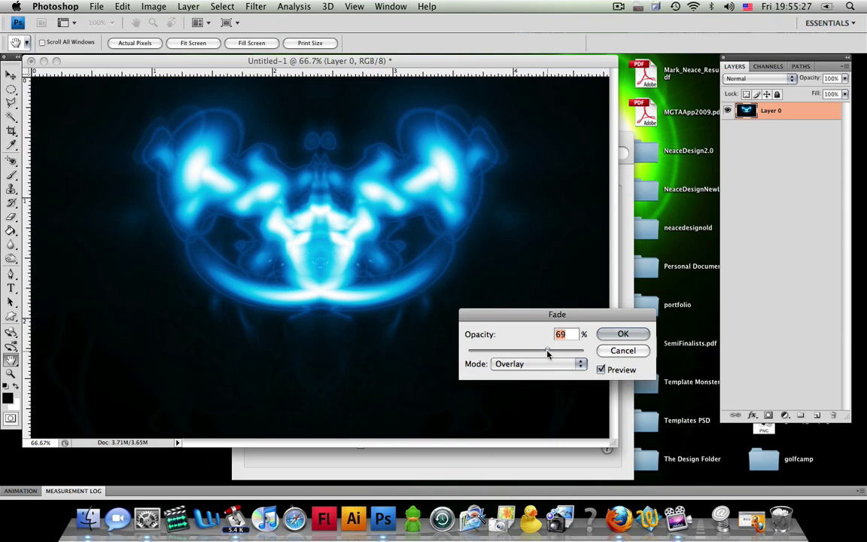
drag(547, 355, 549, 354)
click(624, 334)
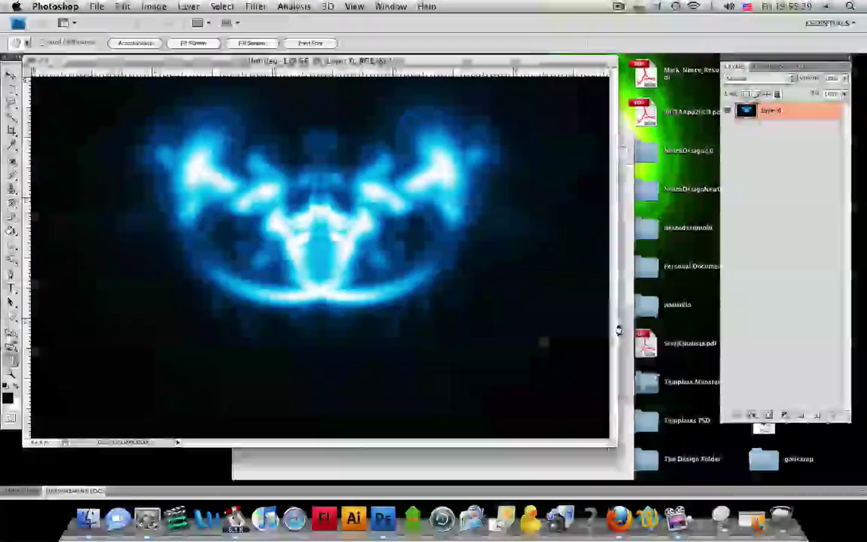
click(253, 6)
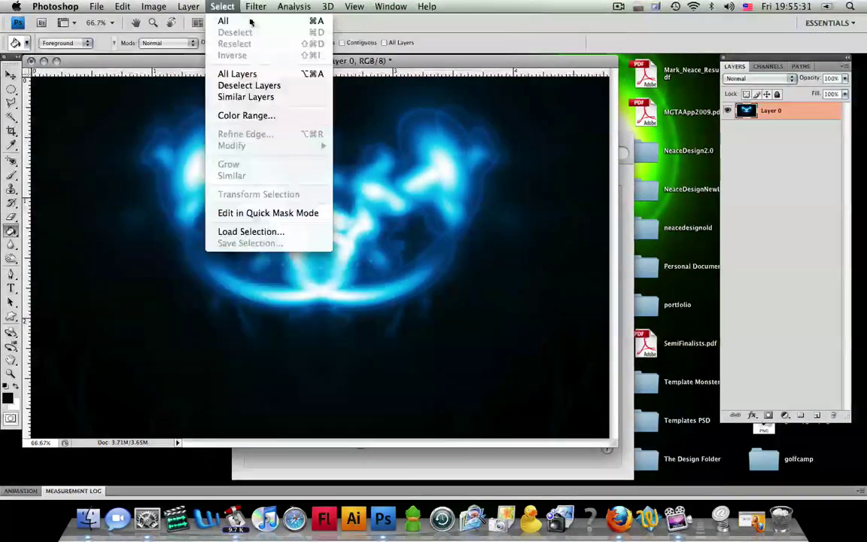
Apply the Wind filter to the blue image using the Stagger method
mouse_move(301, 202)
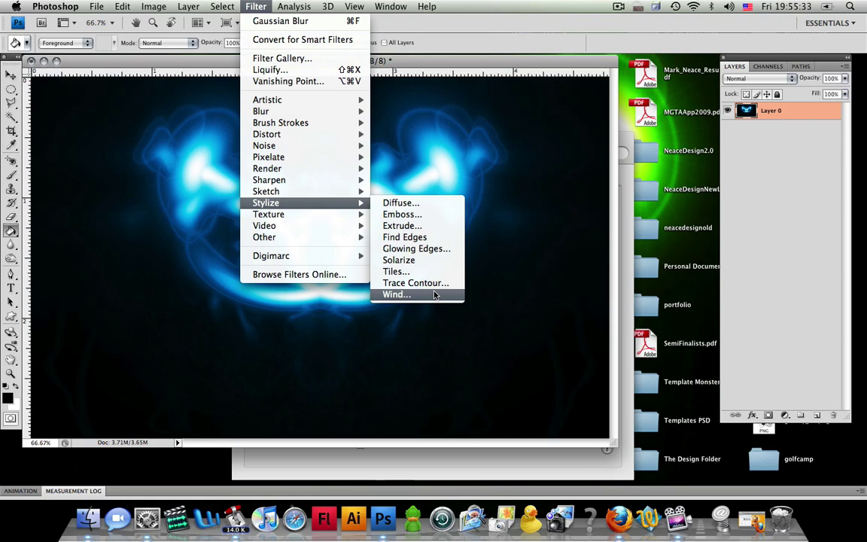
click(440, 294)
click(347, 238)
click(347, 238)
click(347, 238)
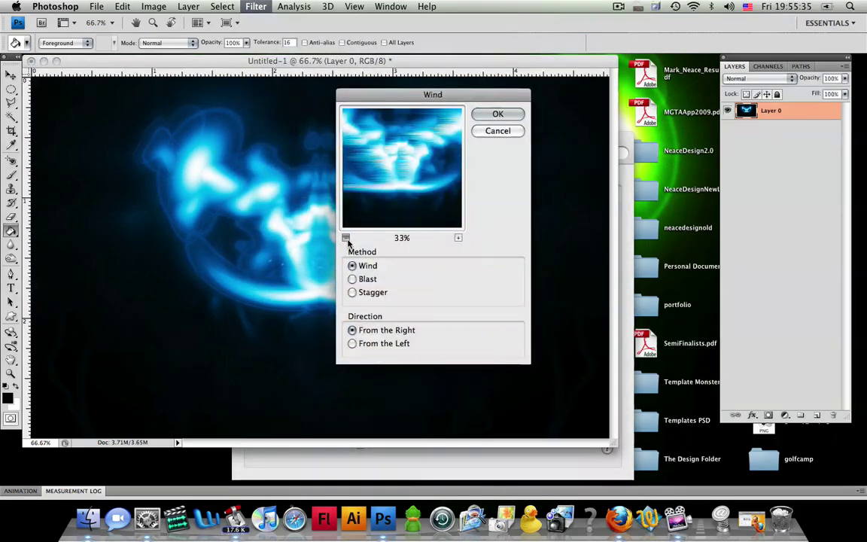
click(347, 238)
click(366, 291)
click(367, 279)
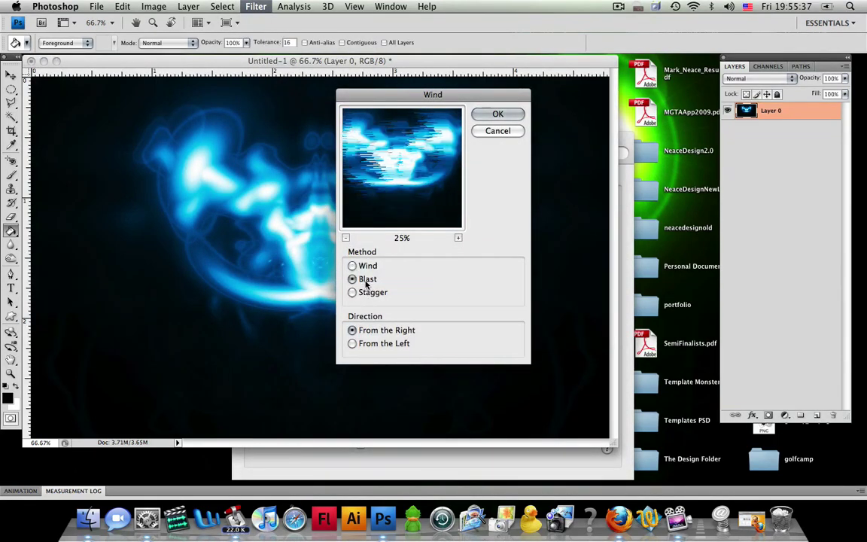
click(368, 292)
key(Return)
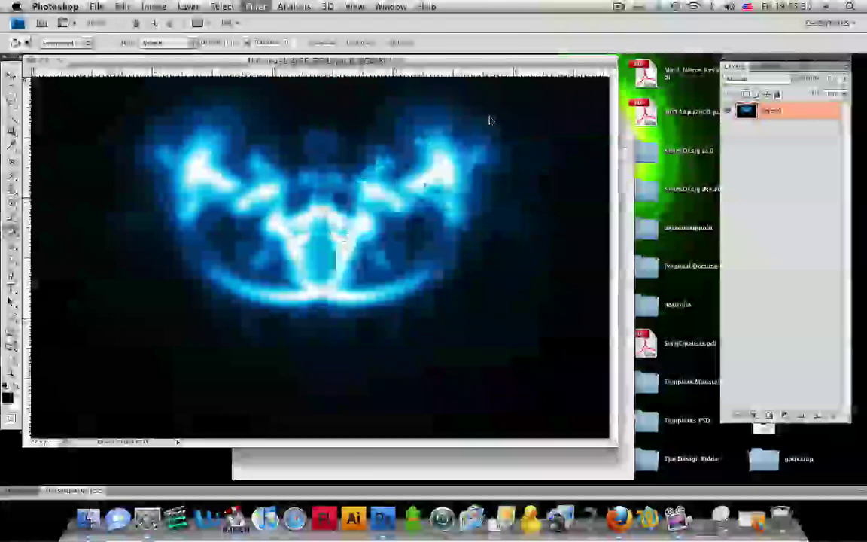
Fade the Wind to Overlay mode at 68% opacity
click(123, 6)
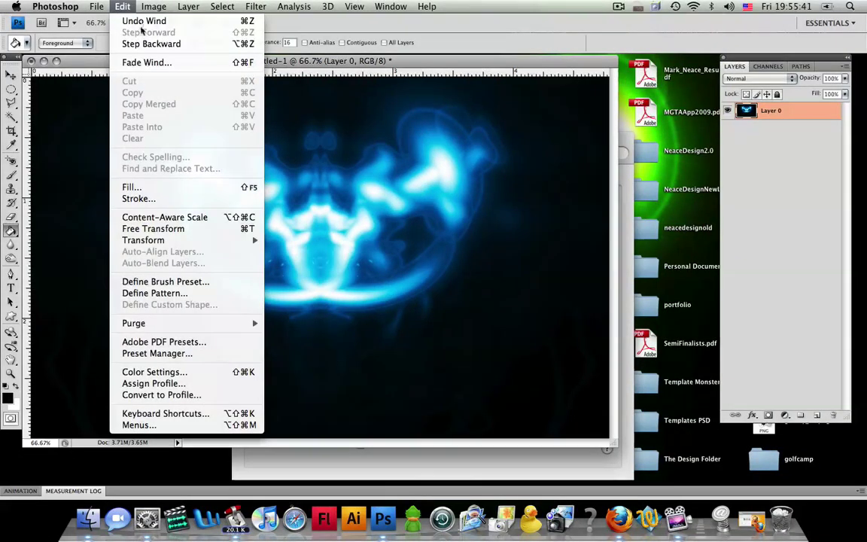
click(143, 60)
click(518, 363)
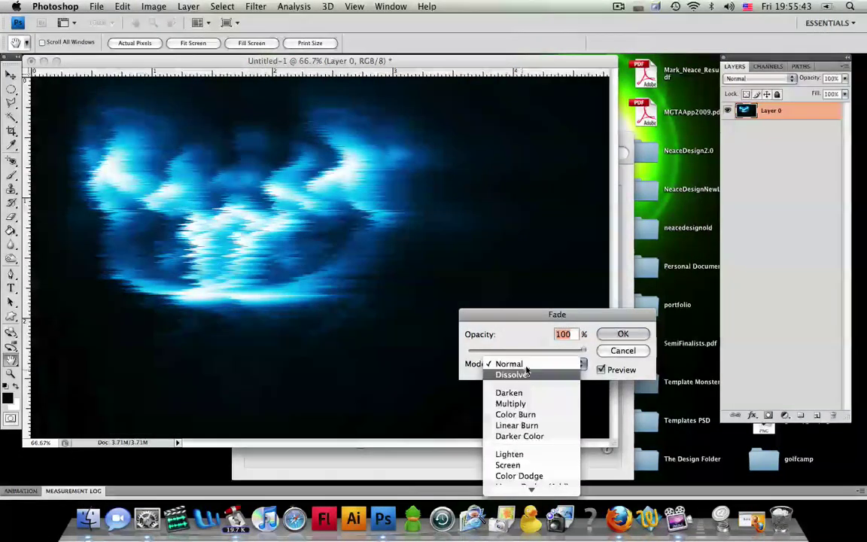
click(536, 448)
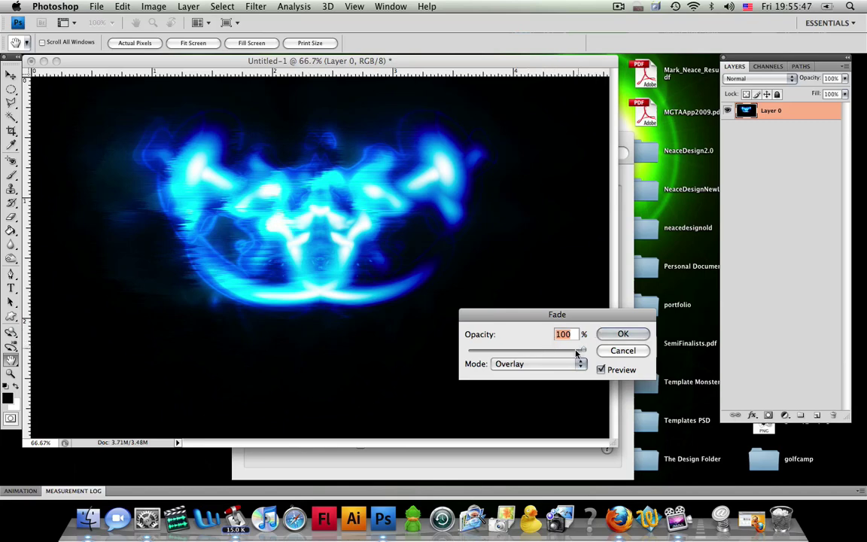
click(557, 352)
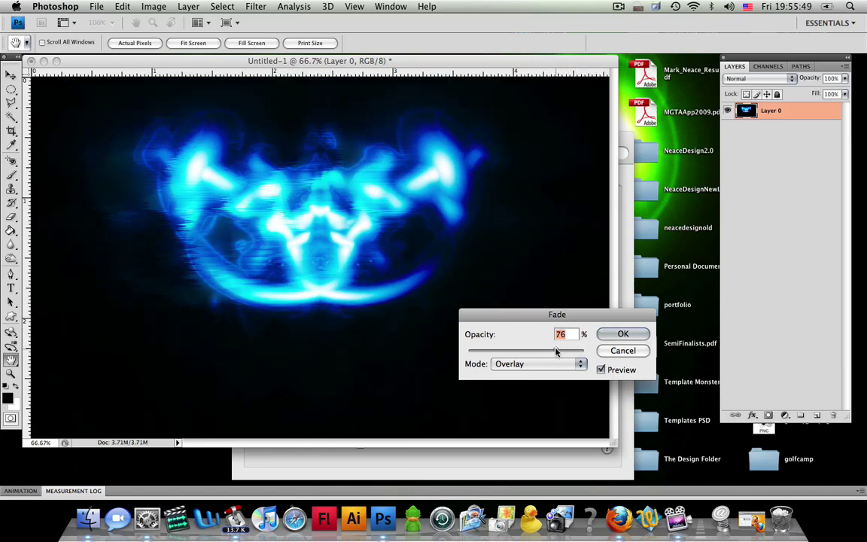
click(623, 334)
key(g)
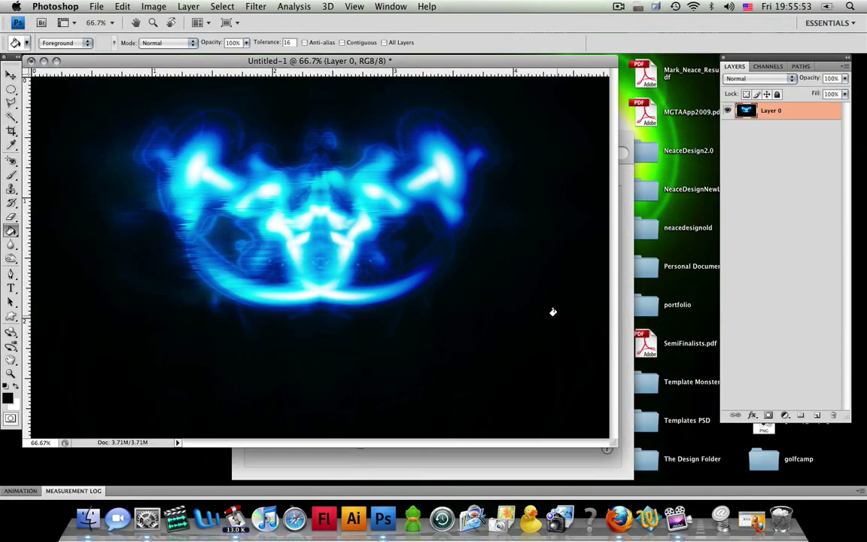
key(super+s)
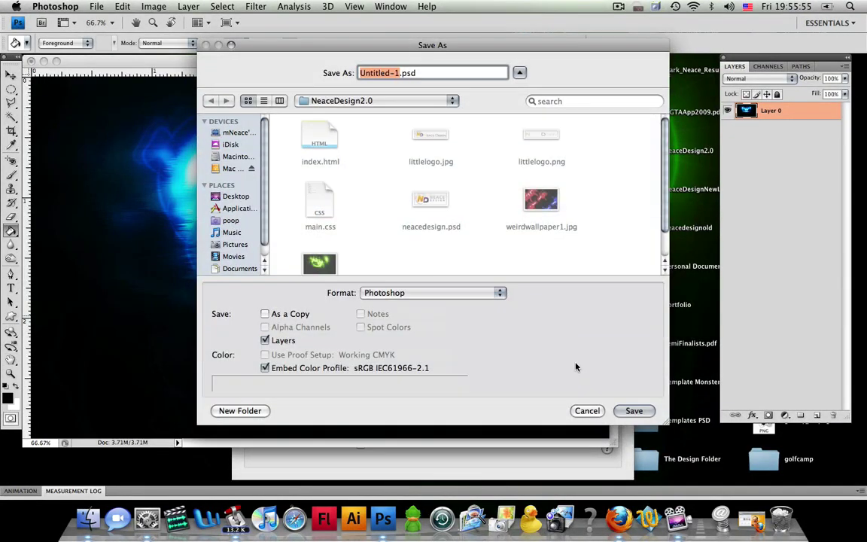
click(541, 199)
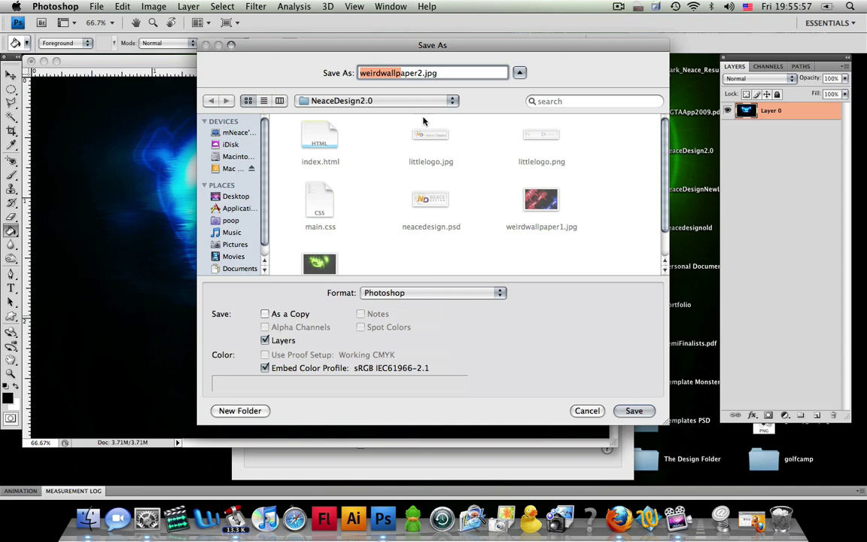
click(584, 408)
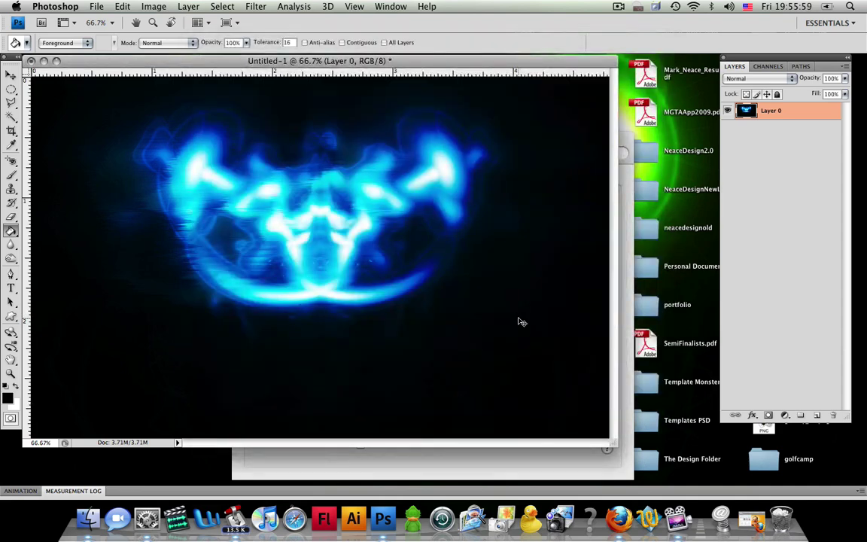
key(super+equal)
scroll(499, 296, up, 3)
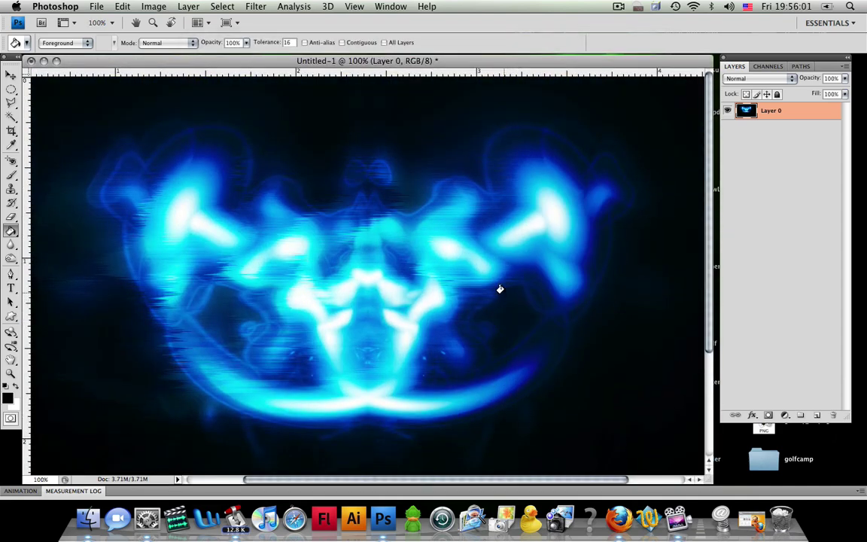
key(super+minus)
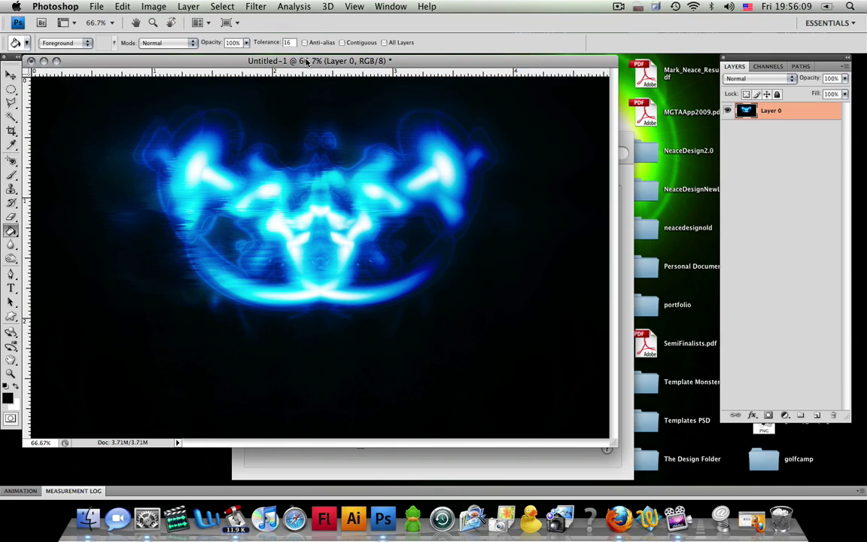
drag(301, 61, 327, 67)
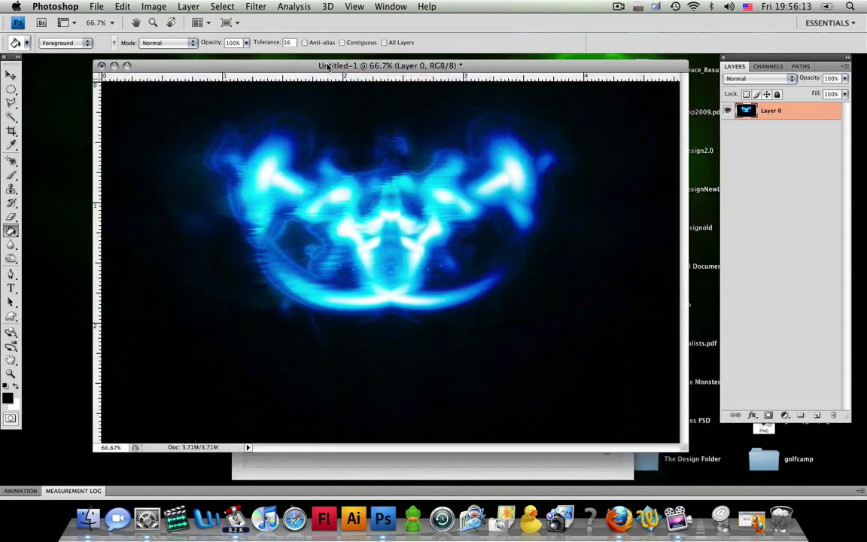